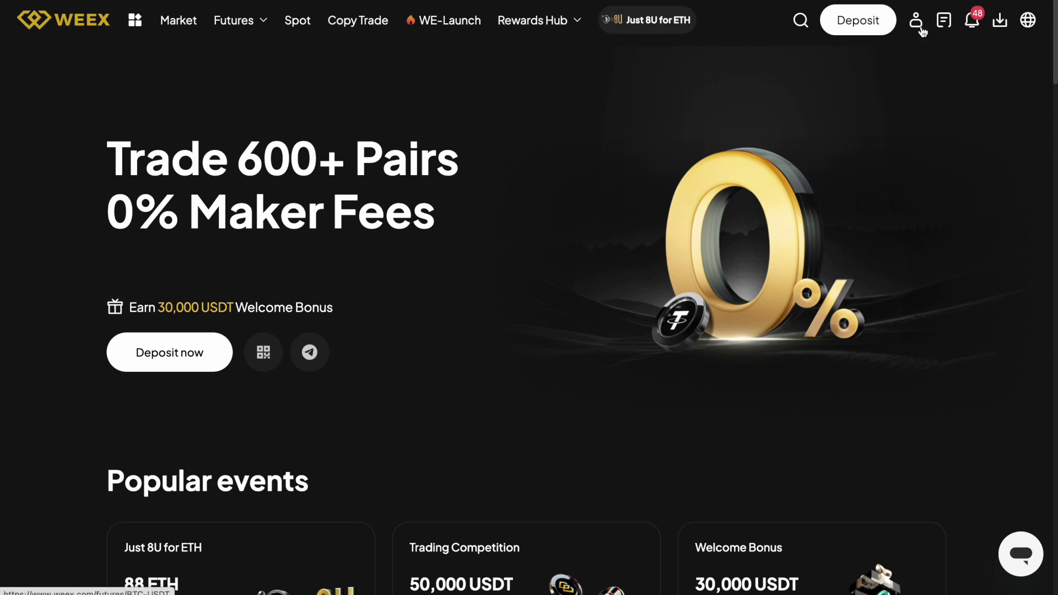
Bring up the WEEX homepage with its 'Trade 600+ Pairs, 0% Maker Fees' banner and popular events
{"action": "mouse_move", "coordinate": [920, 28]}
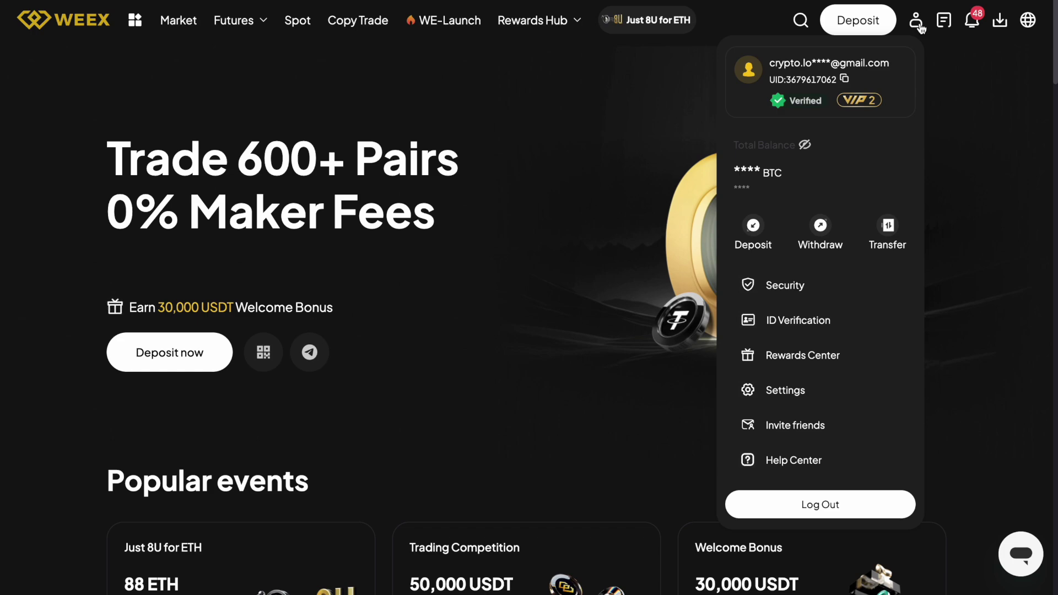
{"action": "left_click", "coordinate": [839, 286]}
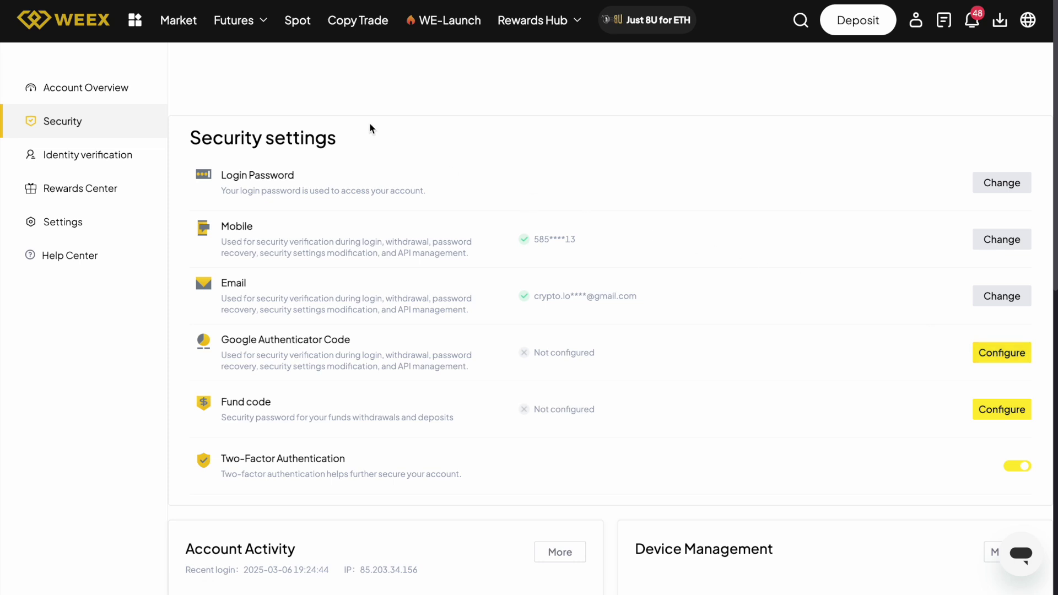
{"action": "left_click", "coordinate": [64, 29]}
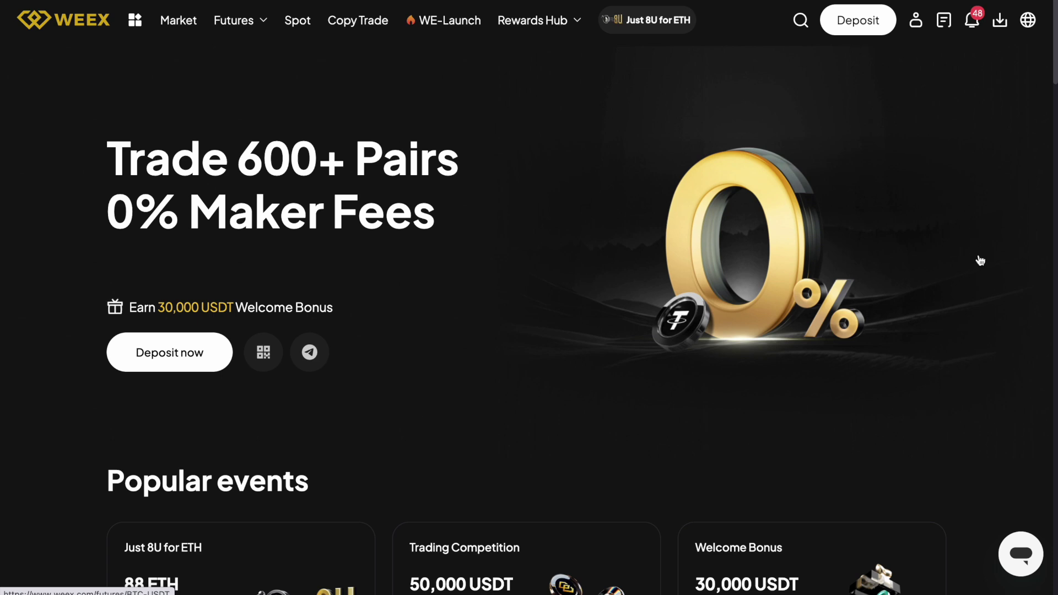
Rank the homepage Market table by 24h Volume so BTCUSDT leads
{"action": "scroll", "coordinate": [979, 260], "scroll_direction": "down", "scroll_amount": 3}
{"action": "scroll", "coordinate": [980, 260], "scroll_direction": "down", "scroll_amount": 2}
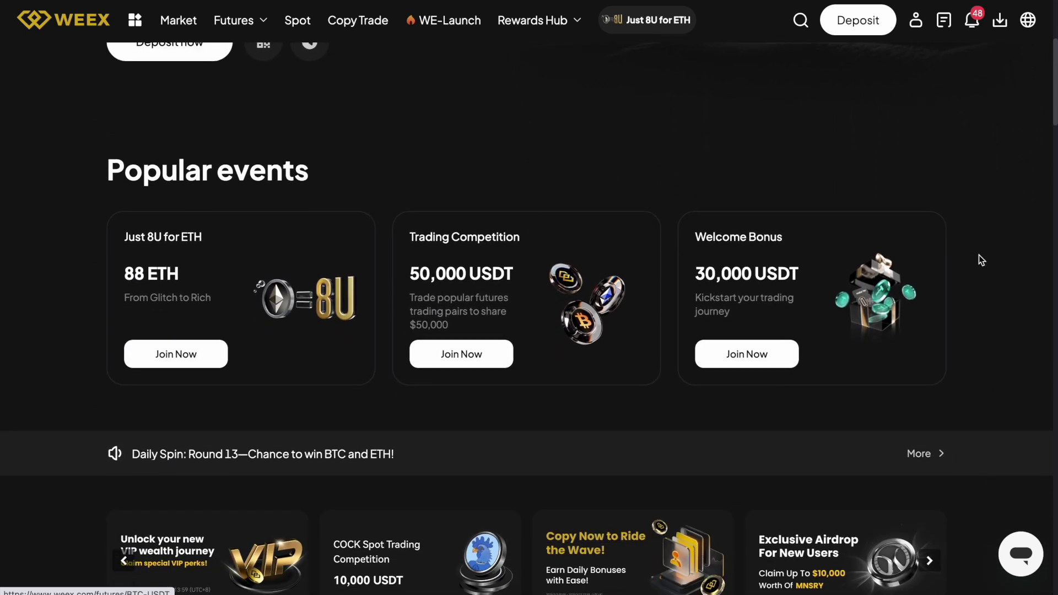
{"action": "scroll", "coordinate": [980, 260], "scroll_direction": "down", "scroll_amount": 1}
{"action": "scroll", "coordinate": [981, 260], "scroll_direction": "down", "scroll_amount": 6}
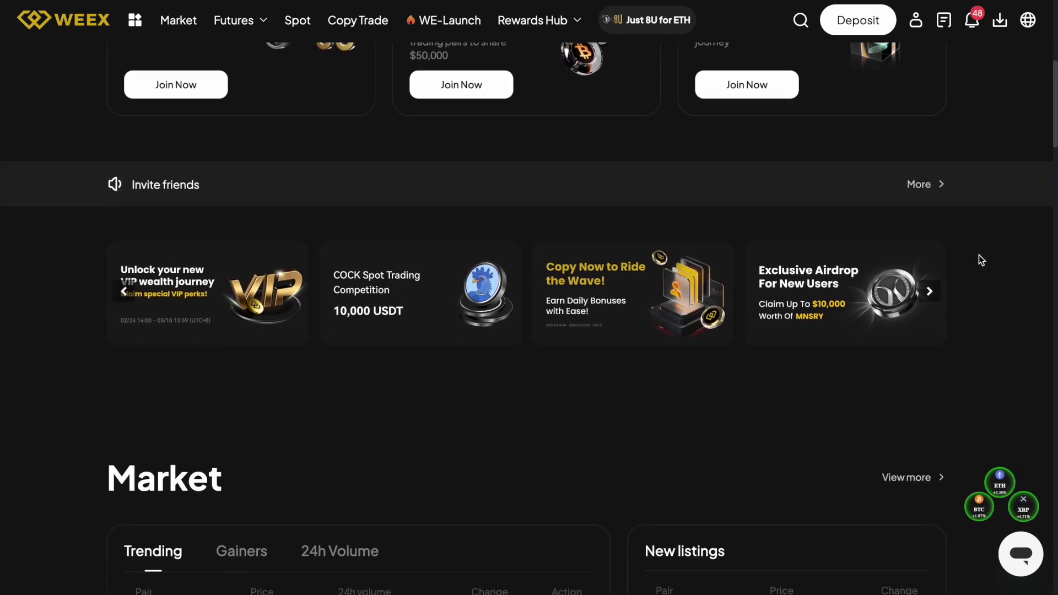
{"action": "scroll", "coordinate": [981, 259], "scroll_direction": "down", "scroll_amount": 2}
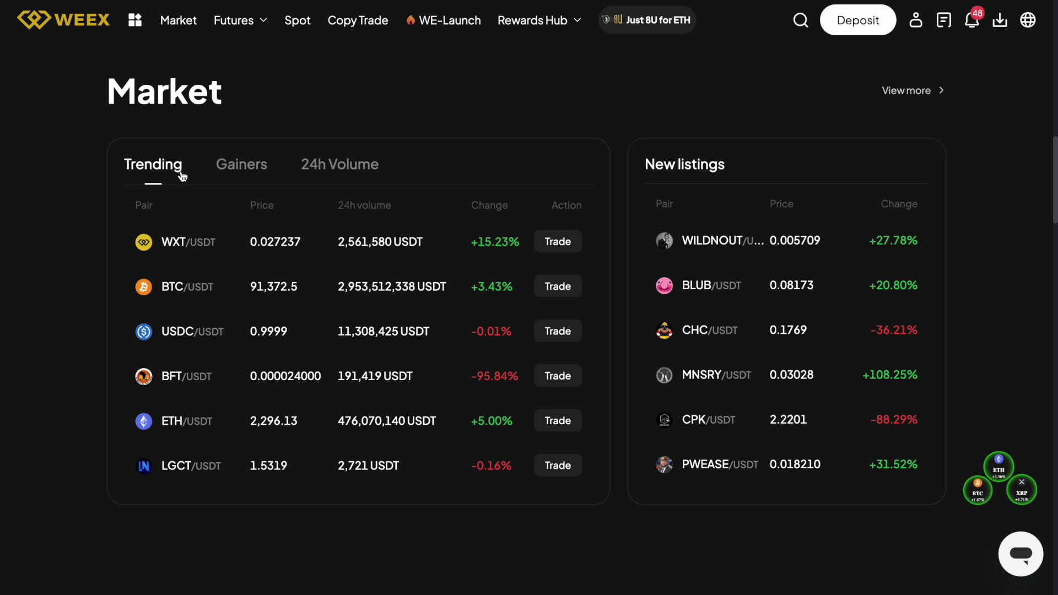
{"action": "left_click", "coordinate": [362, 168]}
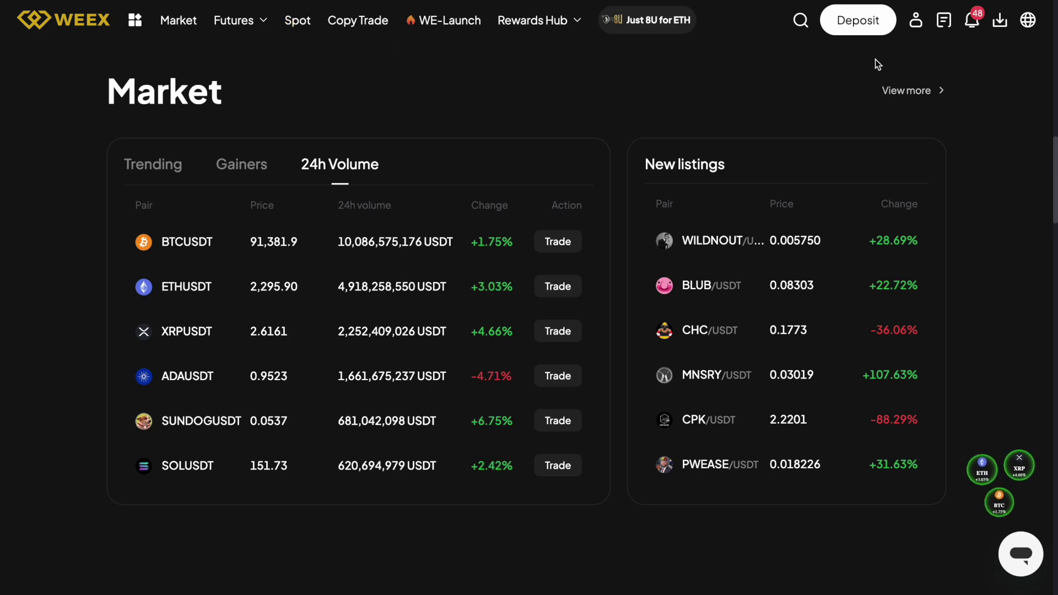
On the Deposit page, search for and select USDT as the crypto to deposit
{"action": "left_click", "coordinate": [868, 32]}
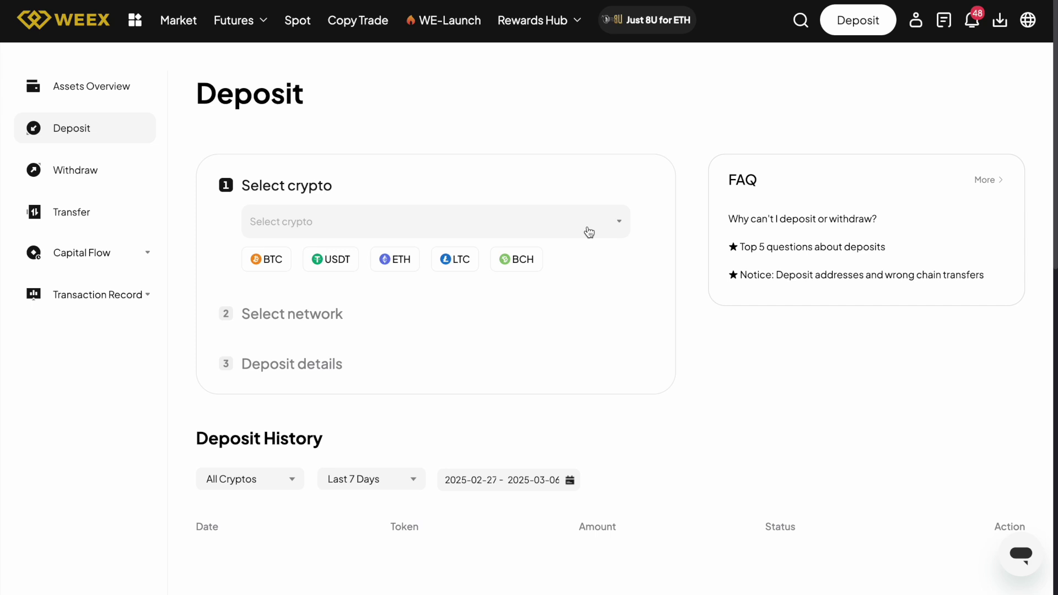
{"action": "left_click", "coordinate": [589, 233]}
{"action": "scroll", "coordinate": [486, 315], "scroll_direction": "down", "scroll_amount": 6}
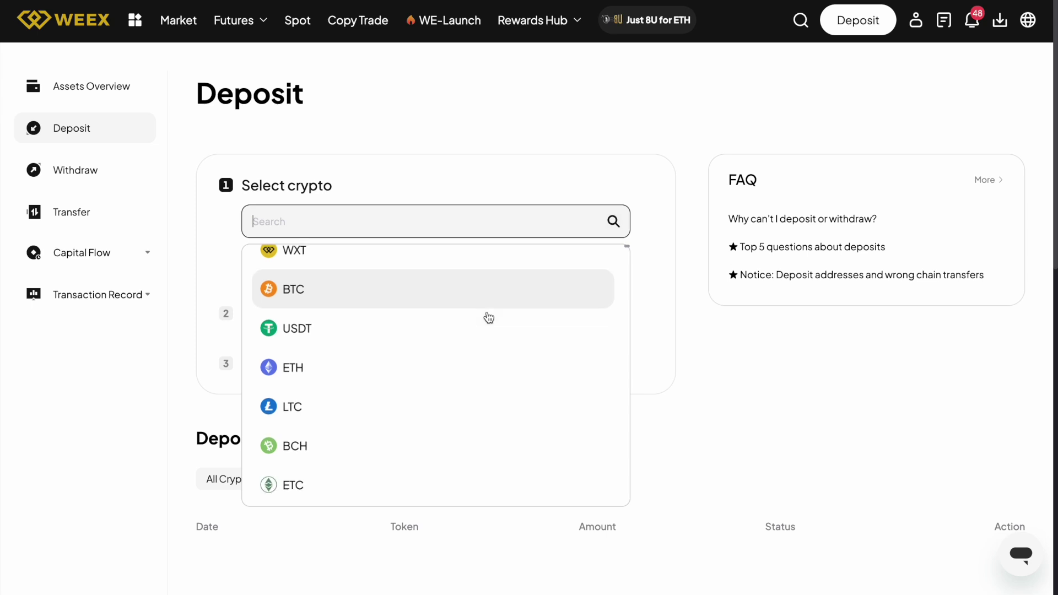
{"action": "scroll", "coordinate": [489, 318], "scroll_direction": "down", "scroll_amount": 10}
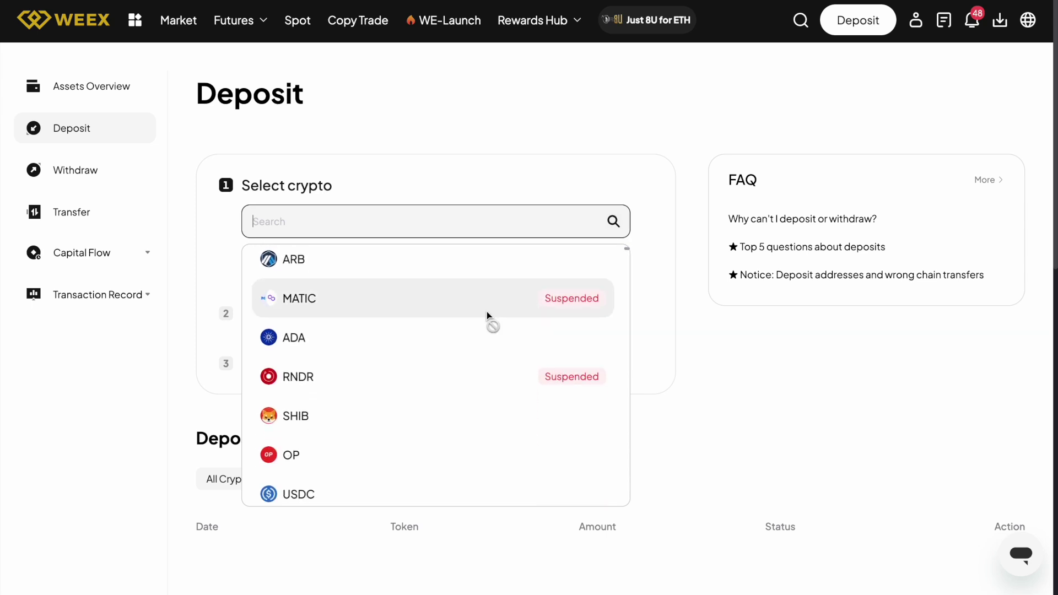
{"action": "scroll", "coordinate": [489, 318], "scroll_direction": "up", "scroll_amount": 15}
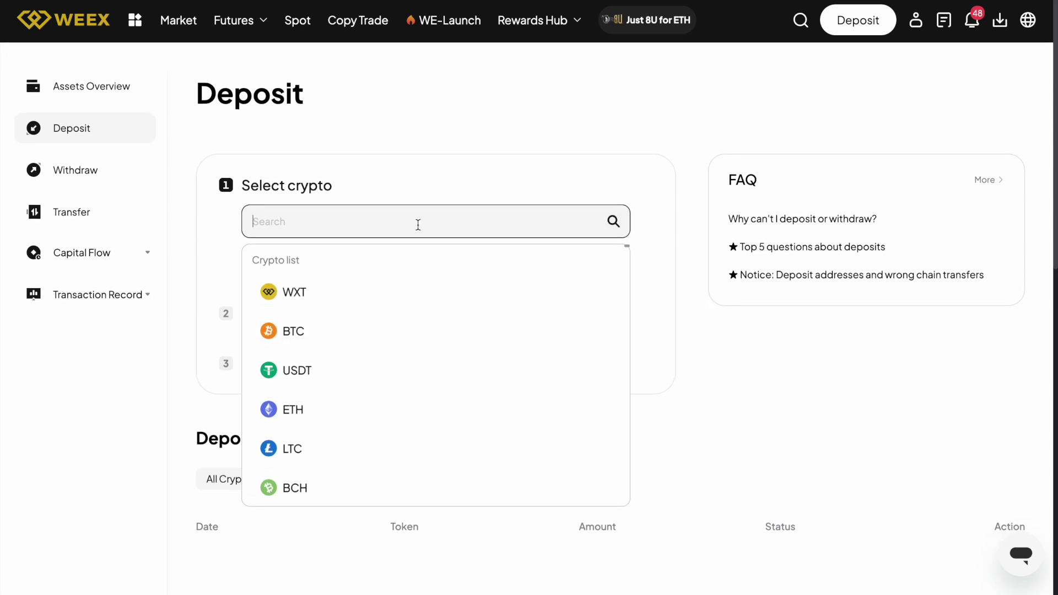
{"action": "type", "text": "USDT"}
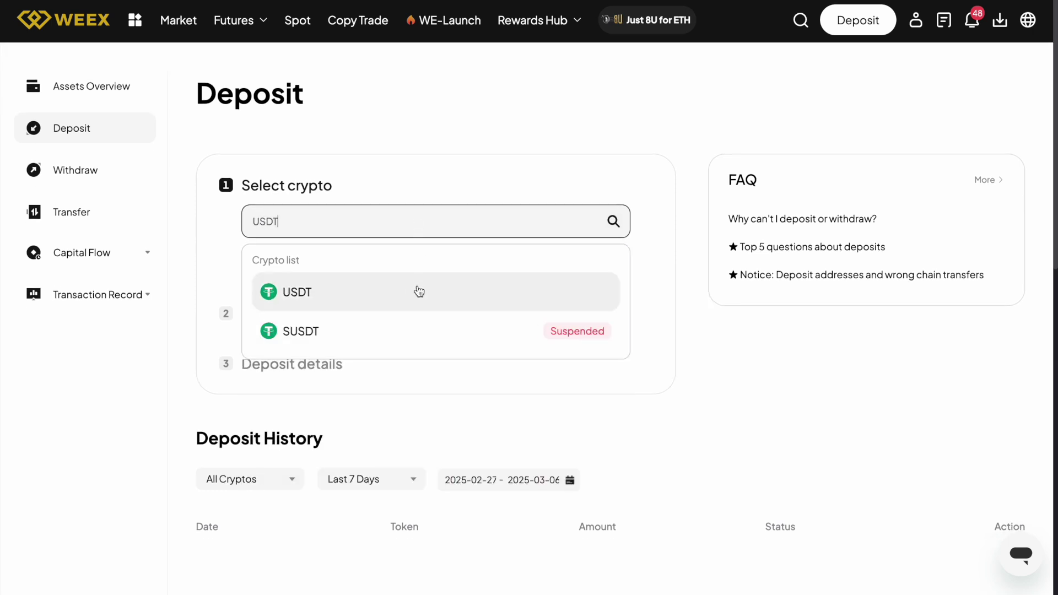
{"action": "left_click", "coordinate": [406, 293]}
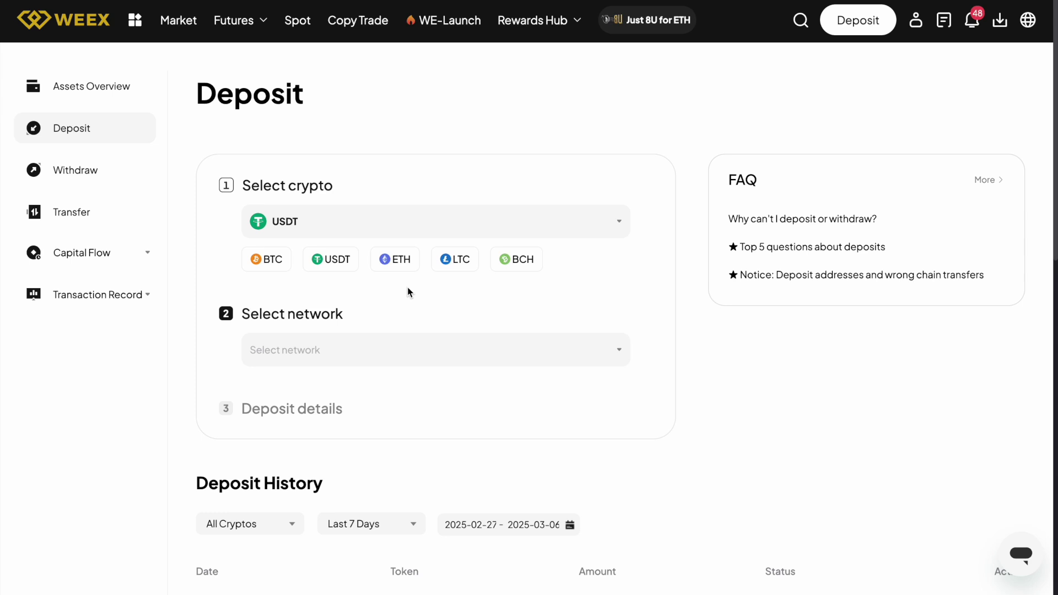
Choose ERC20 as the USDT deposit network
{"action": "left_click", "coordinate": [415, 353]}
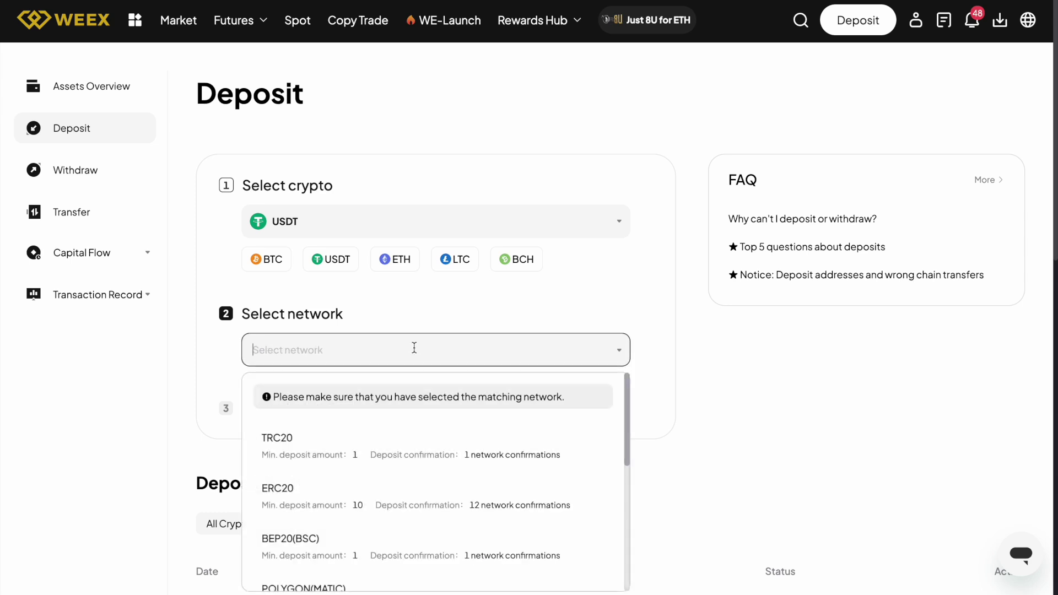
{"action": "scroll", "coordinate": [404, 468], "scroll_direction": "down", "scroll_amount": 1}
{"action": "scroll", "coordinate": [403, 468], "scroll_direction": "down", "scroll_amount": 3}
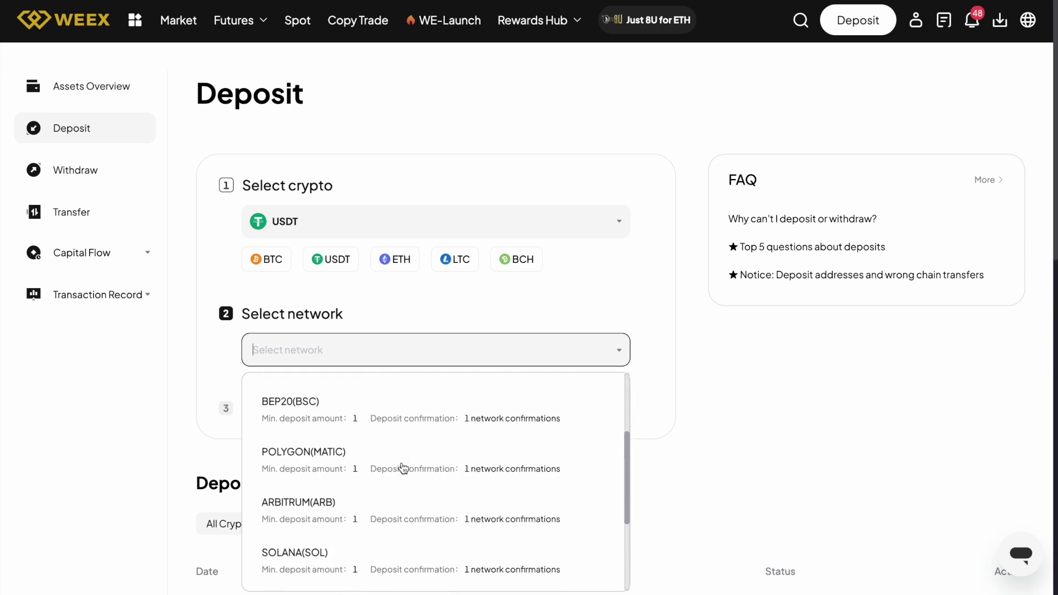
{"action": "scroll", "coordinate": [404, 467], "scroll_direction": "up", "scroll_amount": 4}
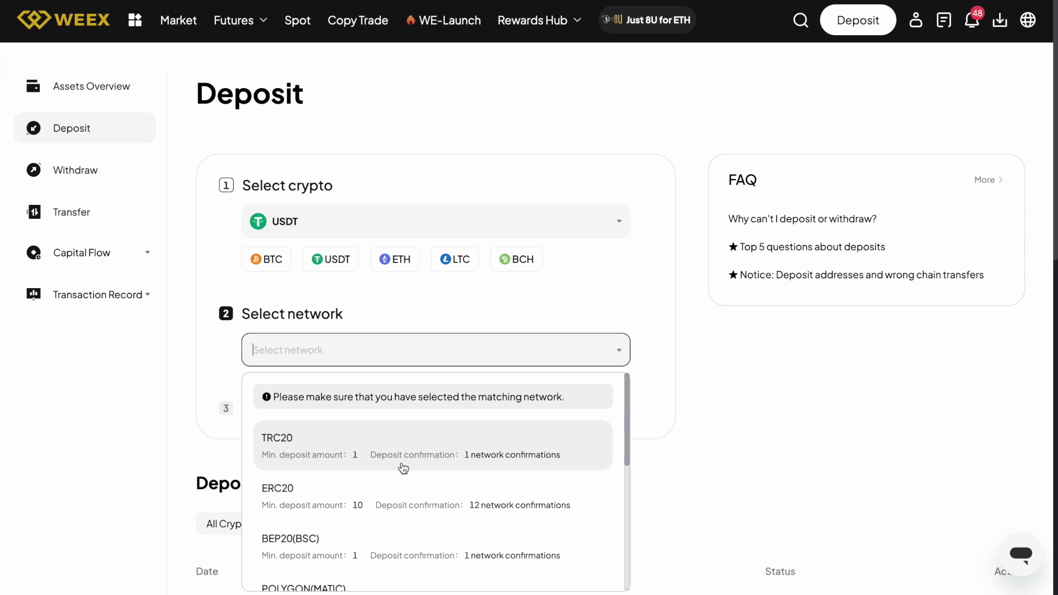
{"action": "left_click", "coordinate": [398, 497]}
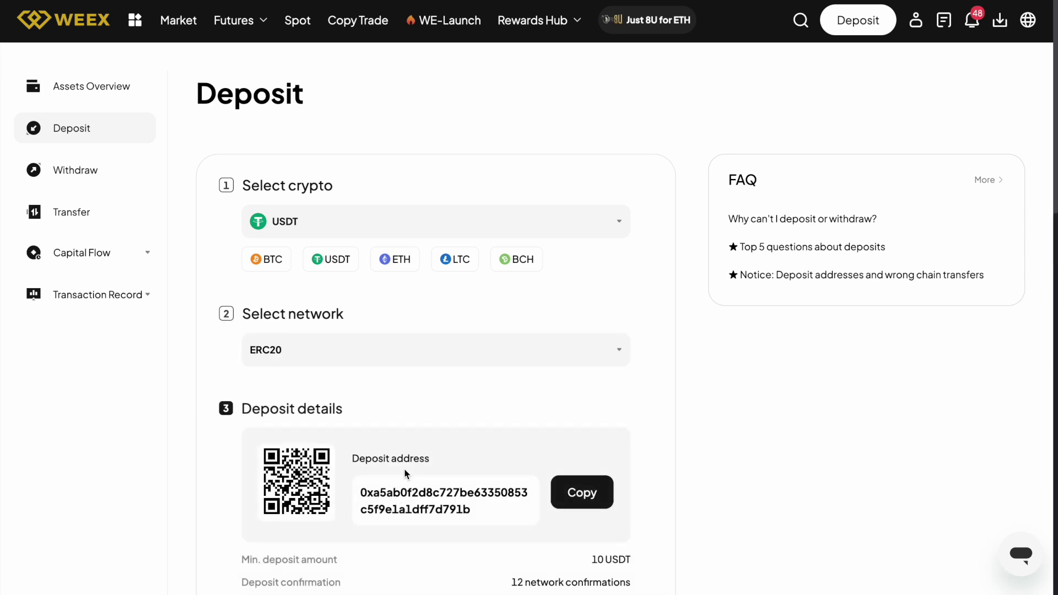
Copy the ERC20 USDT deposit address shown with its QR code
{"action": "scroll", "coordinate": [416, 441], "scroll_direction": "down", "scroll_amount": 3}
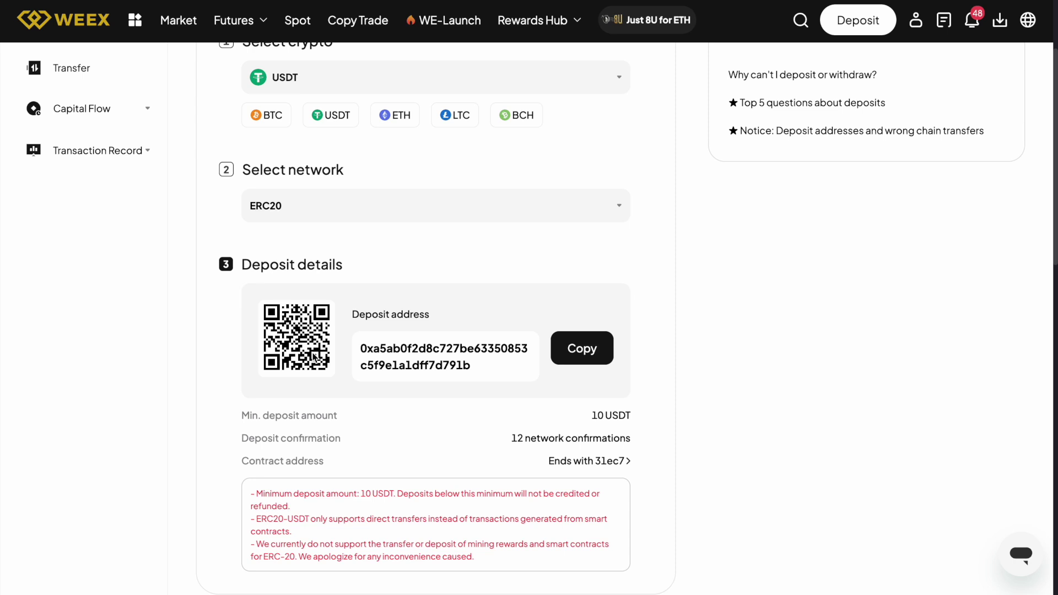
{"action": "left_click", "coordinate": [579, 355]}
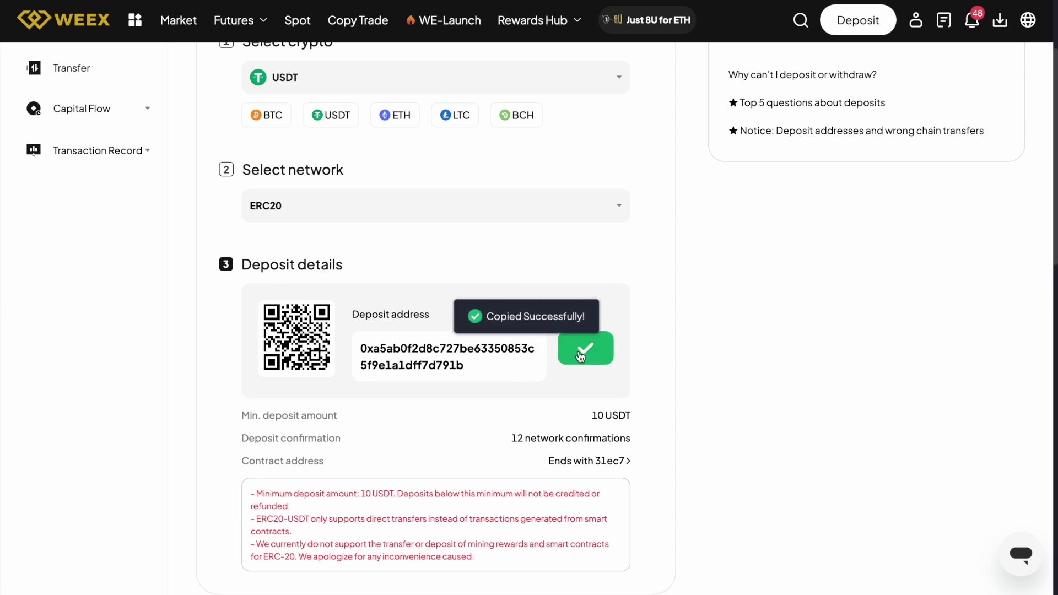
{"action": "scroll", "coordinate": [580, 350], "scroll_direction": "up", "scroll_amount": 1}
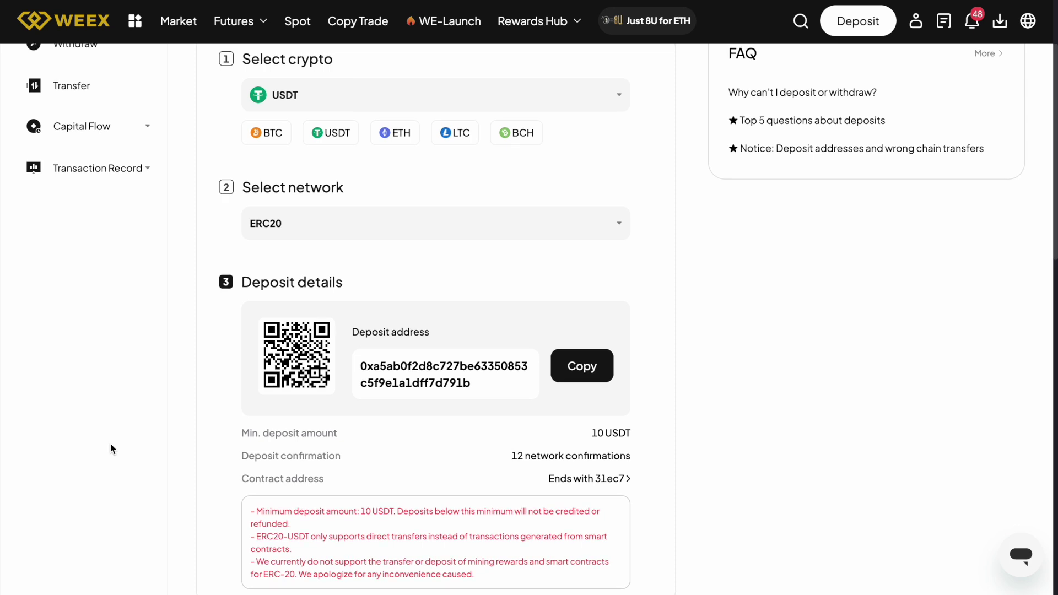
{"action": "scroll", "coordinate": [388, 300], "scroll_direction": "up", "scroll_amount": 3}
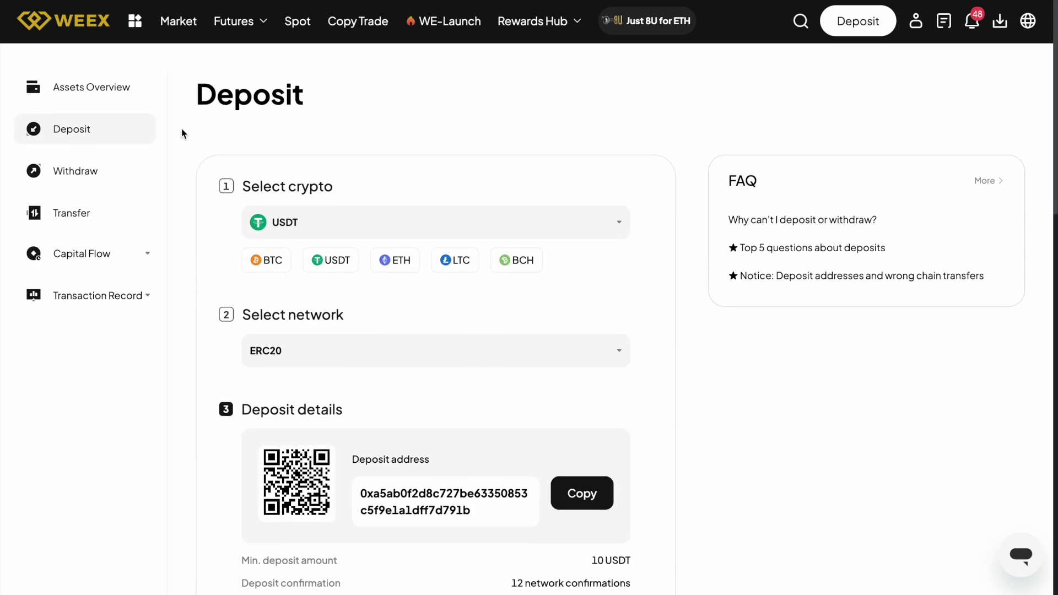
{"action": "left_click", "coordinate": [116, 88]}
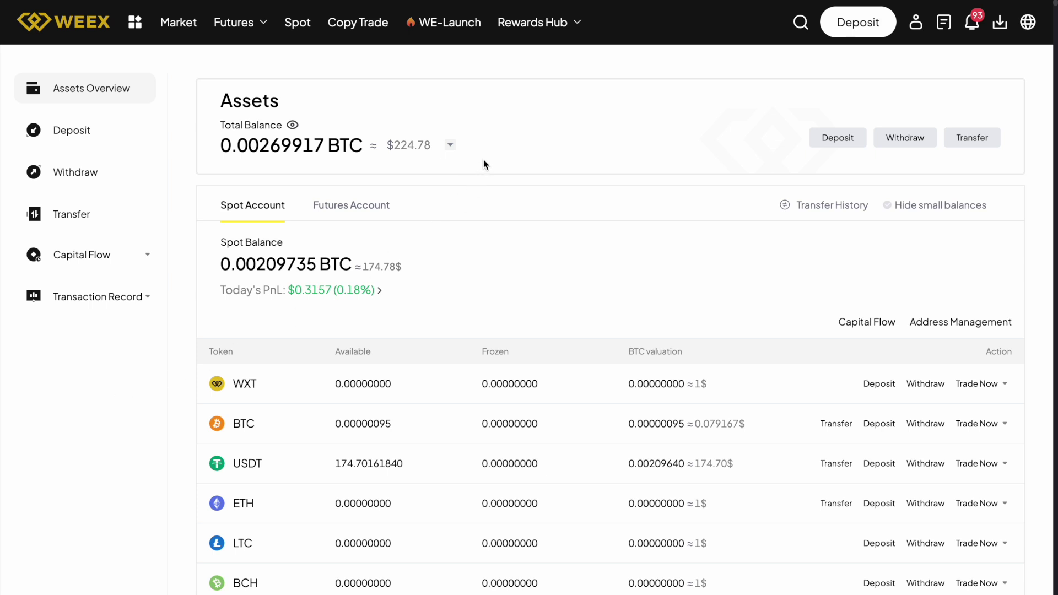
{"action": "left_click", "coordinate": [991, 138]}
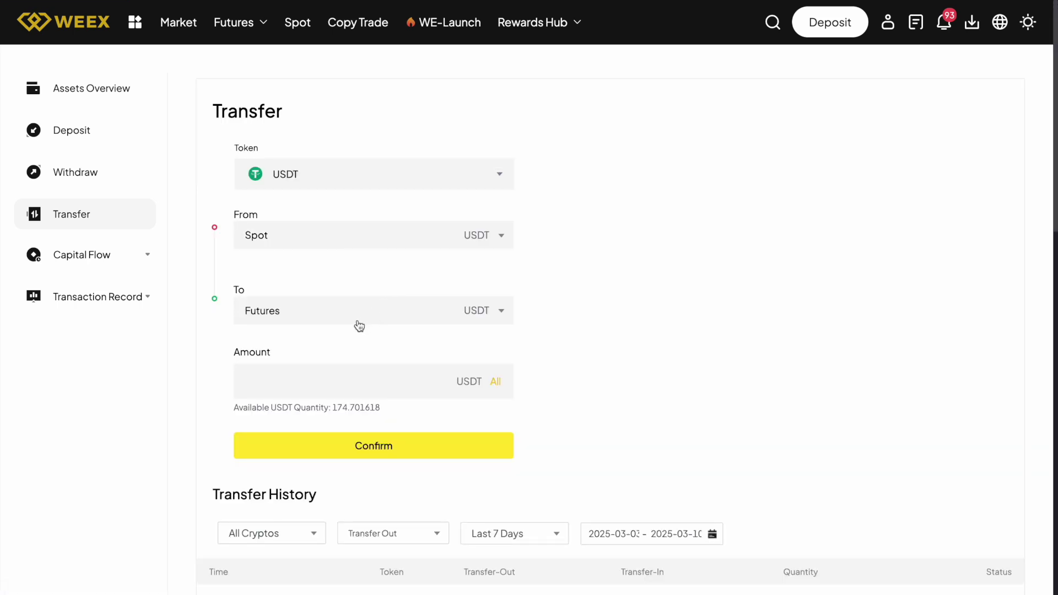
{"action": "left_click", "coordinate": [94, 88]}
{"action": "scroll", "coordinate": [312, 240], "scroll_direction": "down", "scroll_amount": 1}
{"action": "scroll", "coordinate": [312, 243], "scroll_direction": "down", "scroll_amount": 2}
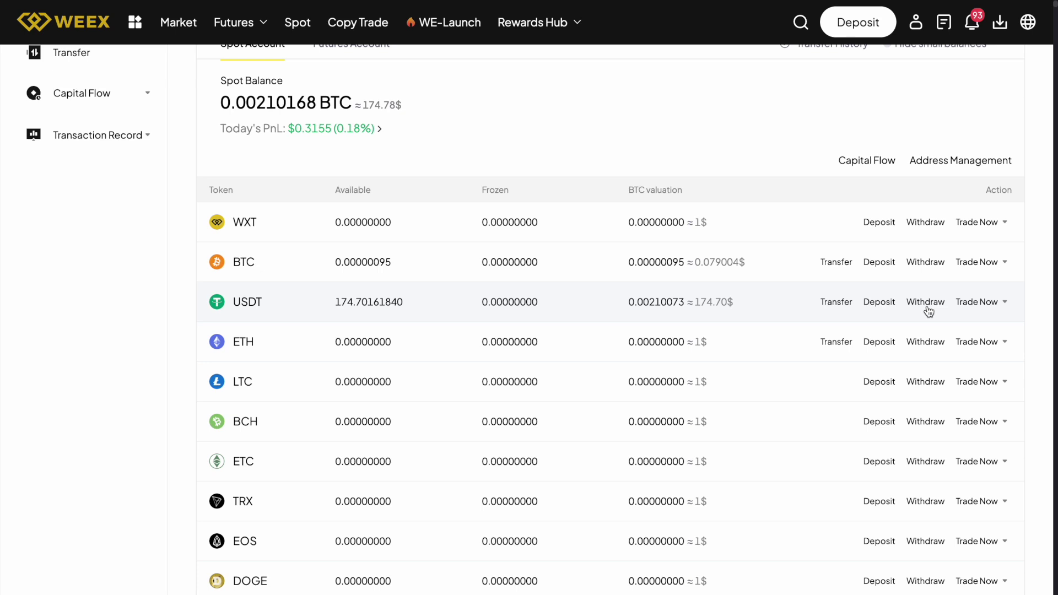
{"action": "mouse_move", "coordinate": [991, 309]}
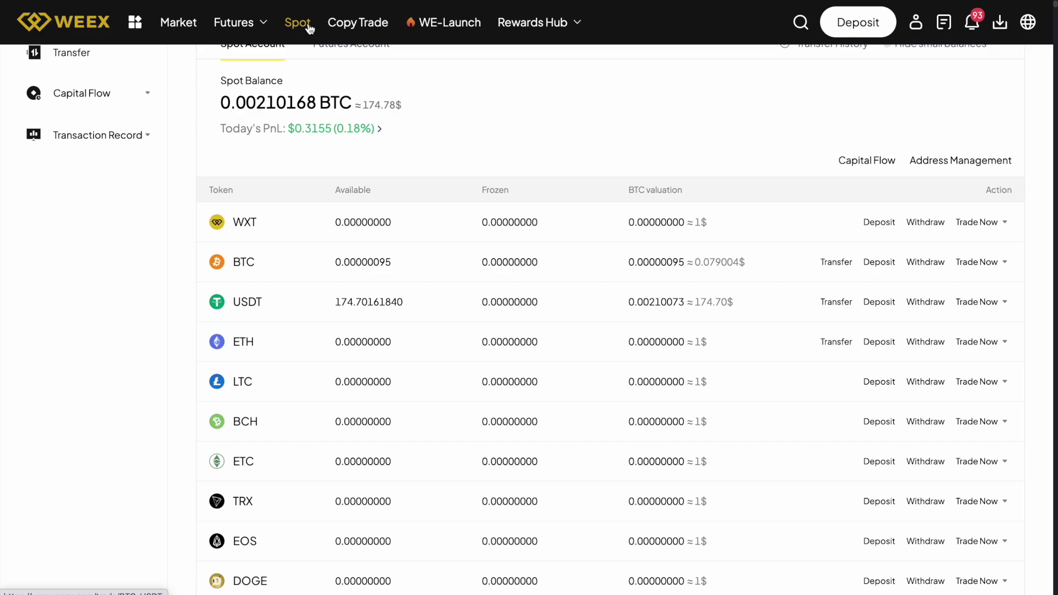
Open spot trading and switch to the BTC/USDT pair via a 'usdt' pair search
{"action": "left_click", "coordinate": [310, 28]}
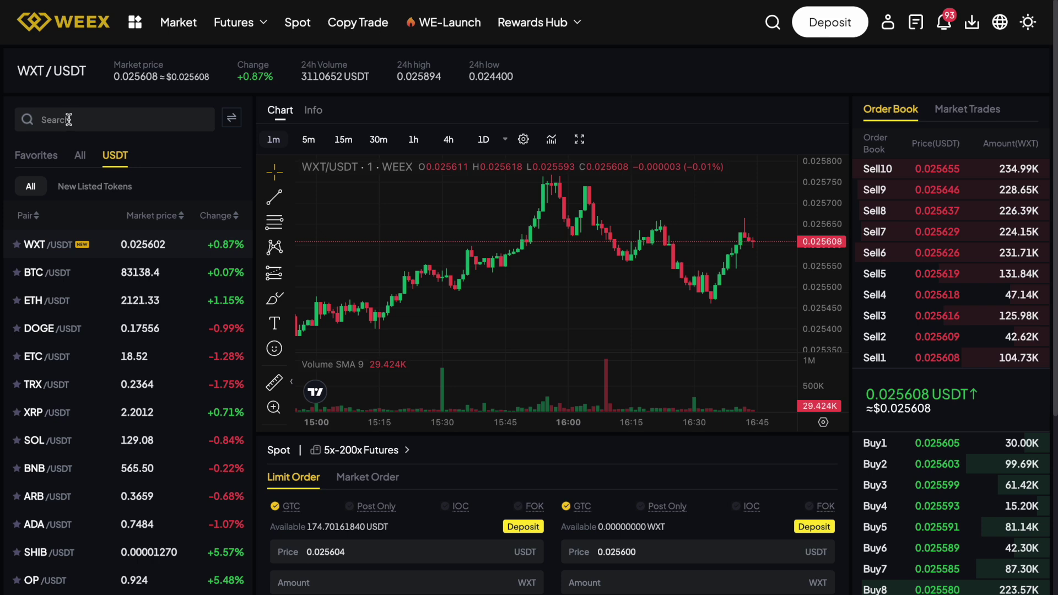
{"action": "left_click", "coordinate": [69, 120]}
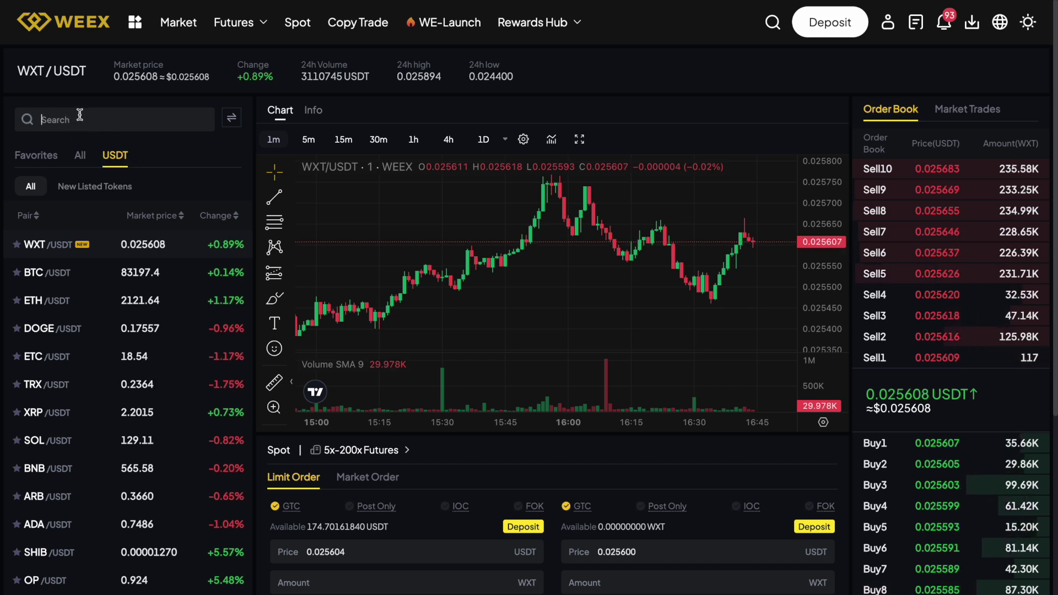
{"action": "type", "text": "usdt"}
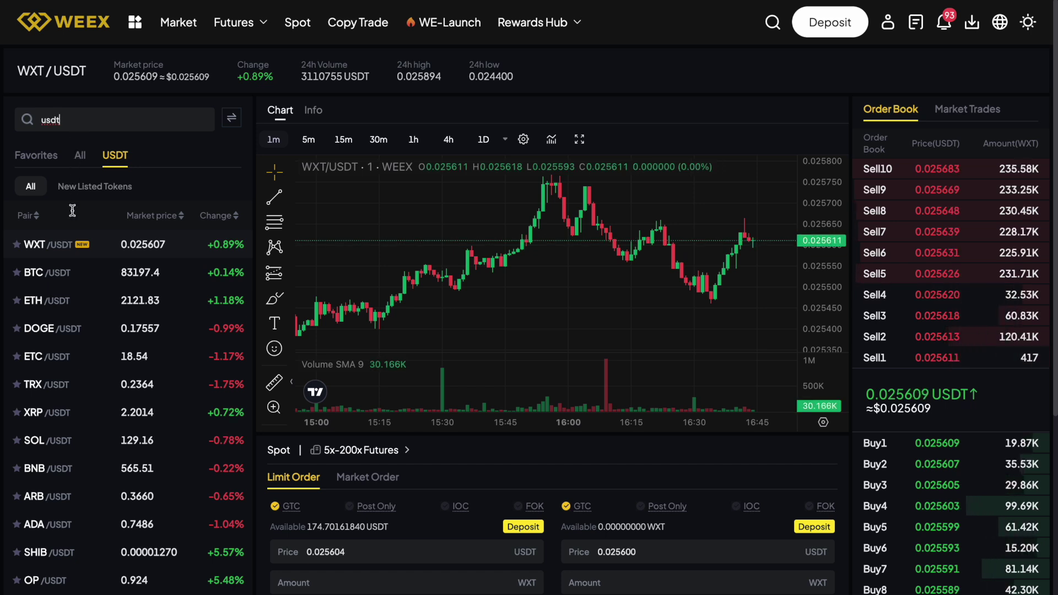
{"action": "left_click", "coordinate": [70, 285]}
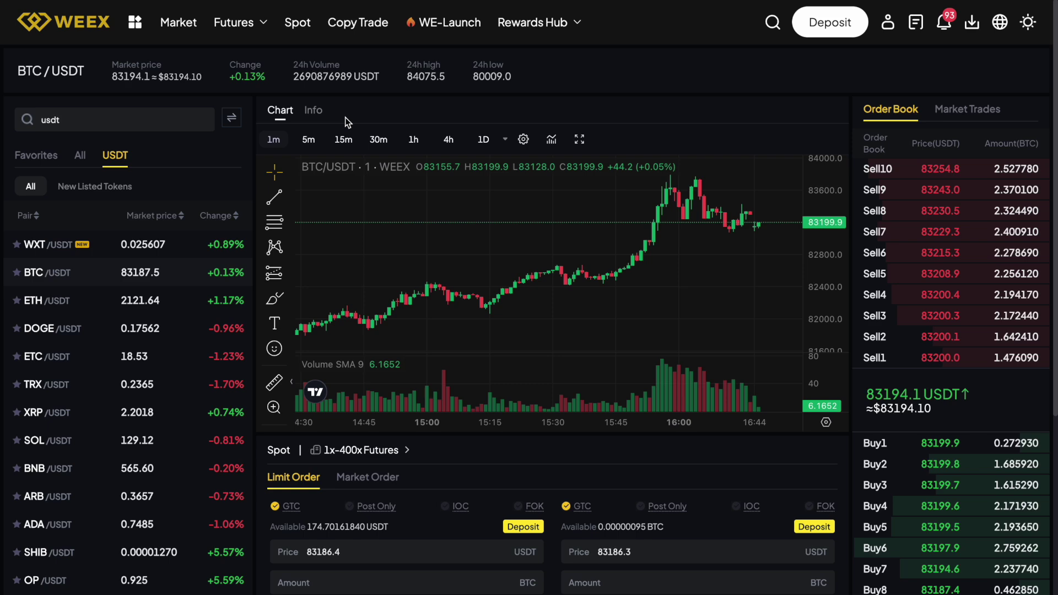
Show BTC/USDT as 5-minute candles and check the Assets and Open Orders tabs
{"action": "left_click", "coordinate": [307, 146]}
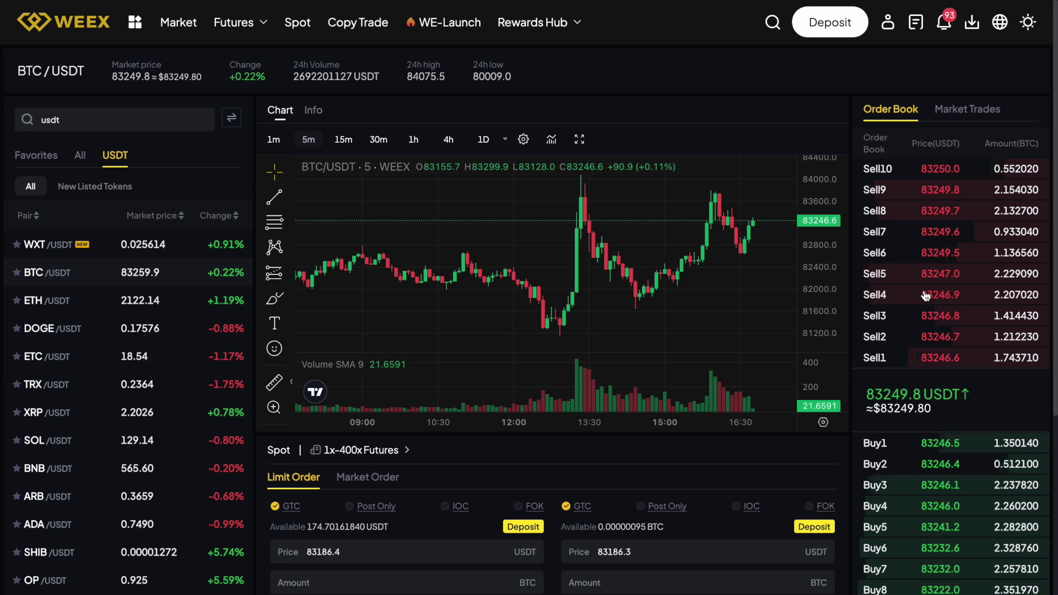
{"action": "scroll", "coordinate": [927, 319], "scroll_direction": "down", "scroll_amount": 3}
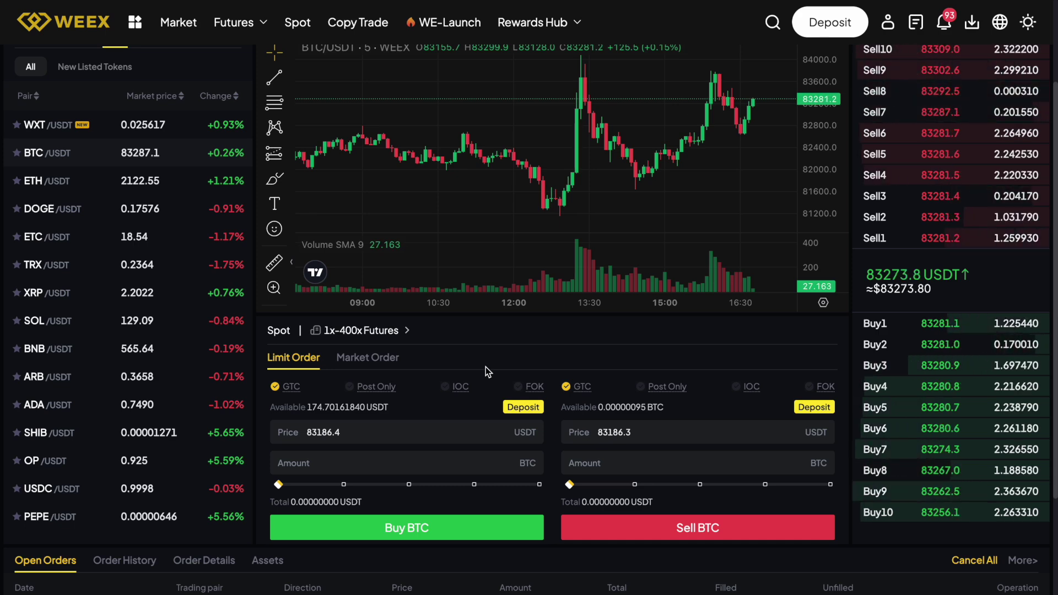
{"action": "scroll", "coordinate": [485, 367], "scroll_direction": "down", "scroll_amount": 3}
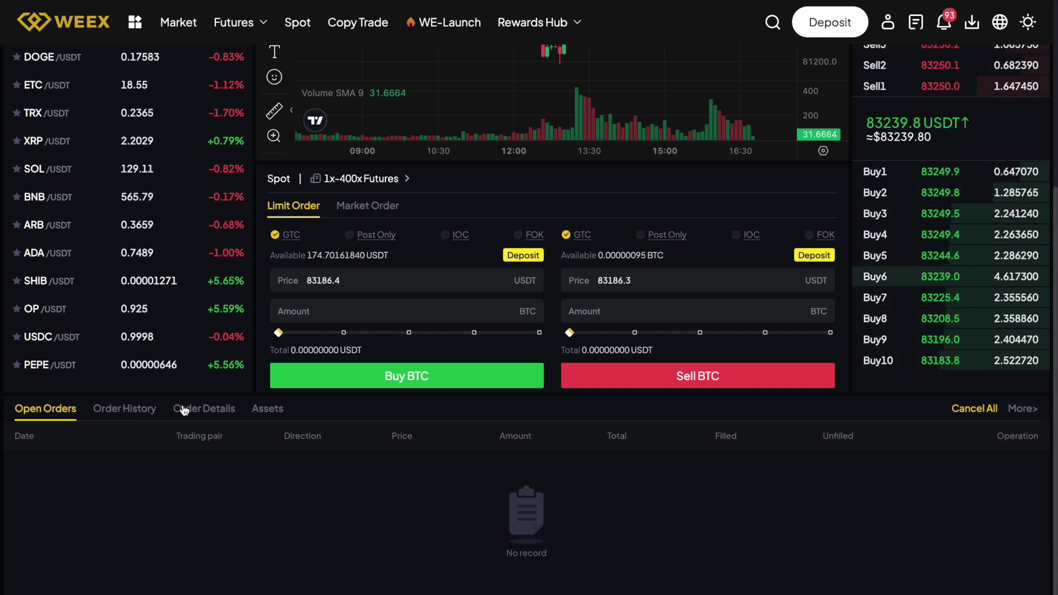
{"action": "left_click", "coordinate": [281, 408]}
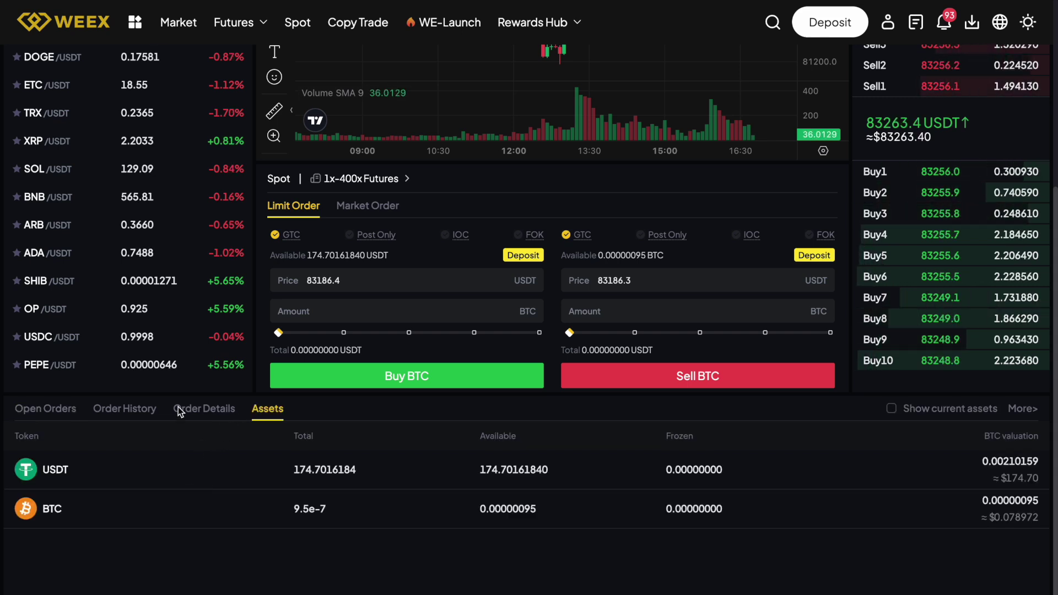
{"action": "left_click", "coordinate": [34, 410]}
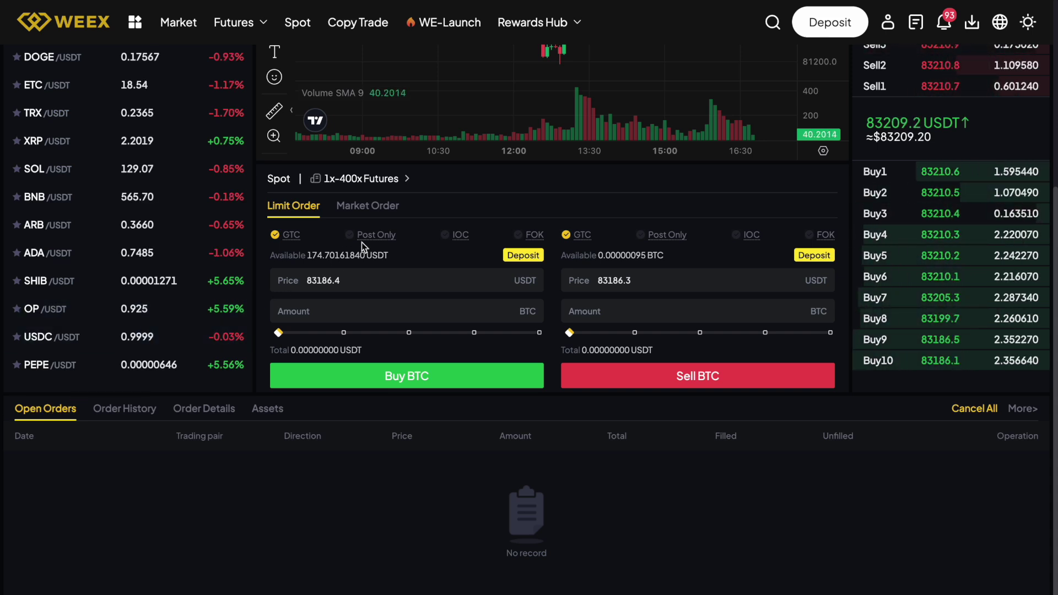
Set the spot order form to Market Order
{"action": "left_click", "coordinate": [367, 206]}
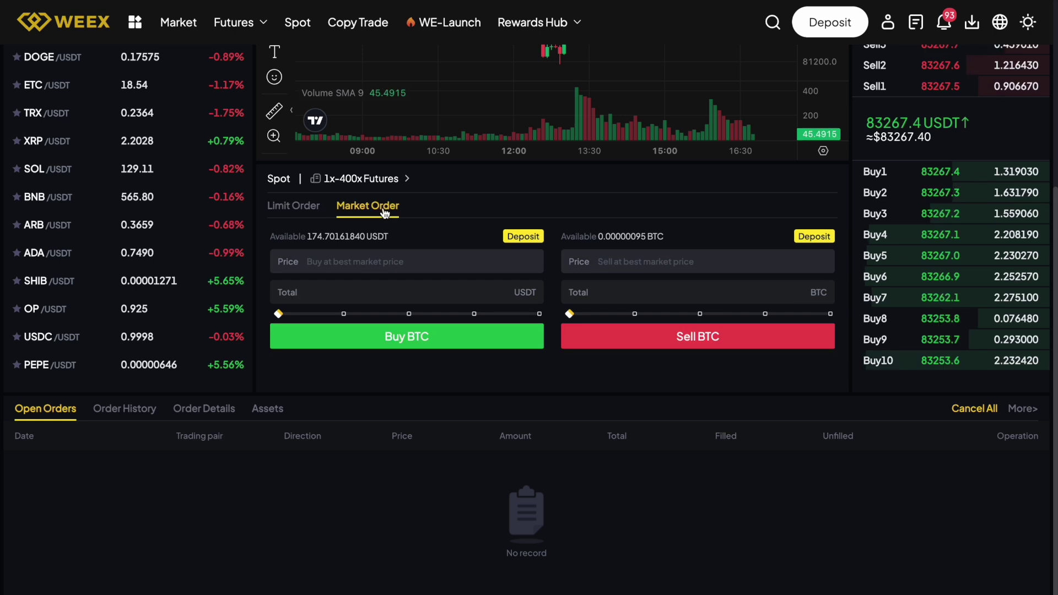
{"action": "left_click", "coordinate": [298, 207]}
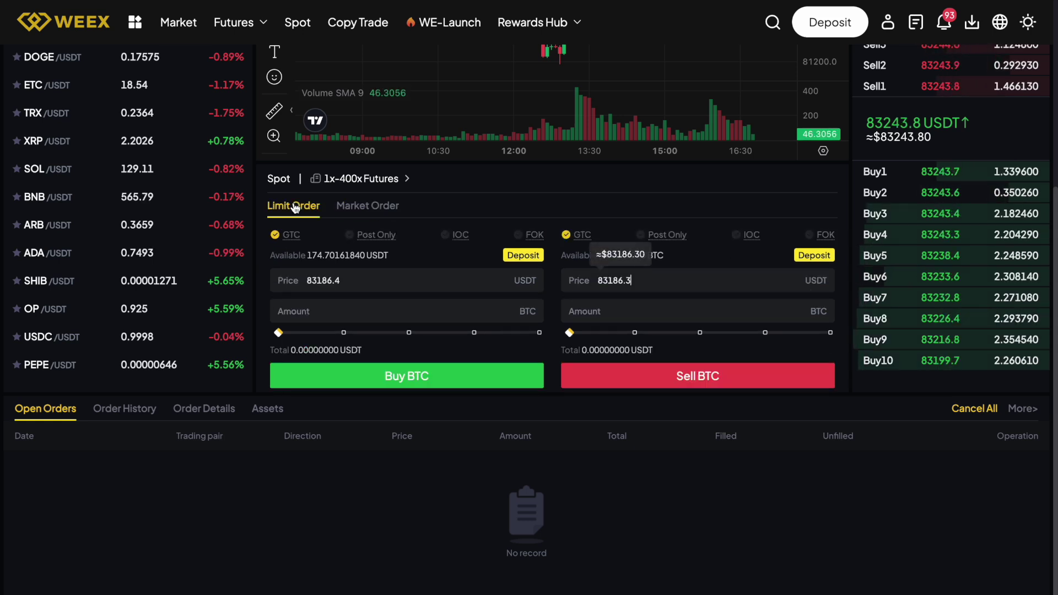
{"action": "left_click", "coordinate": [381, 206]}
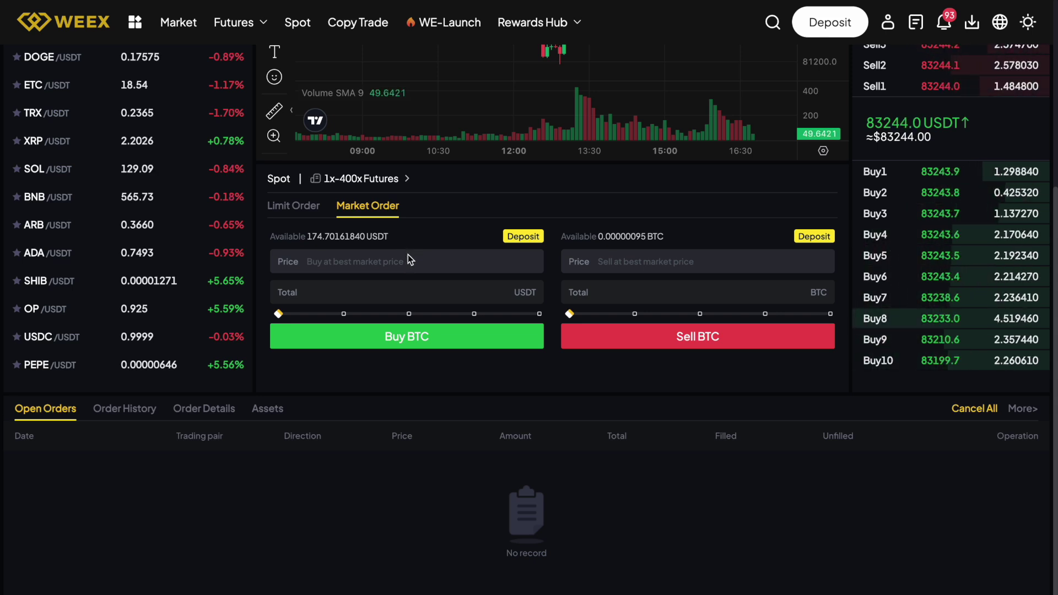
{"action": "left_click", "coordinate": [300, 207]}
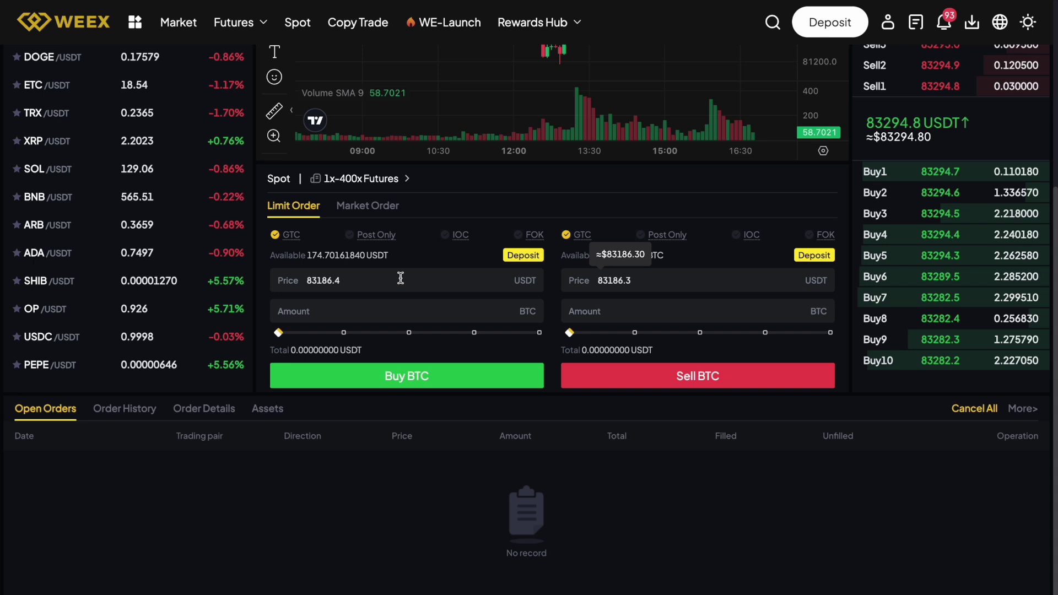
{"action": "left_click", "coordinate": [382, 207]}
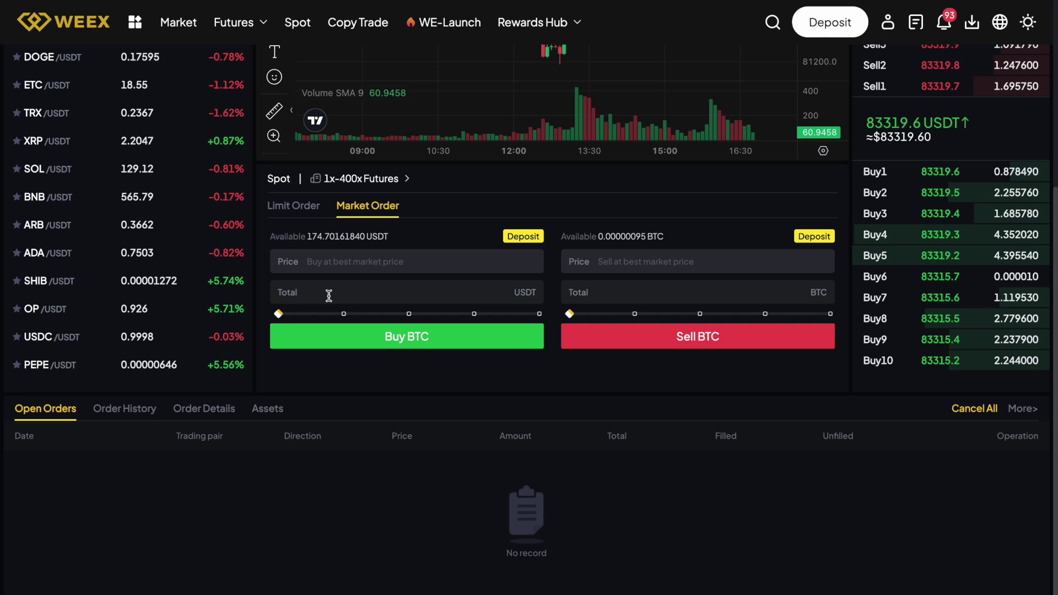
Place a 100 USDT market buy of BTC
{"action": "type", "text": "100"}
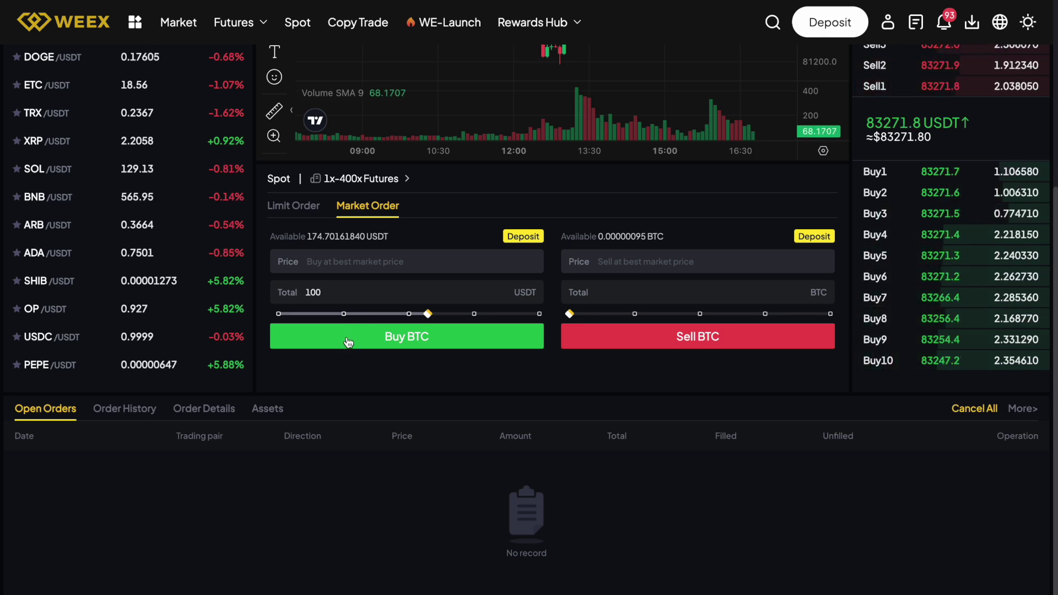
{"action": "left_click", "coordinate": [348, 343]}
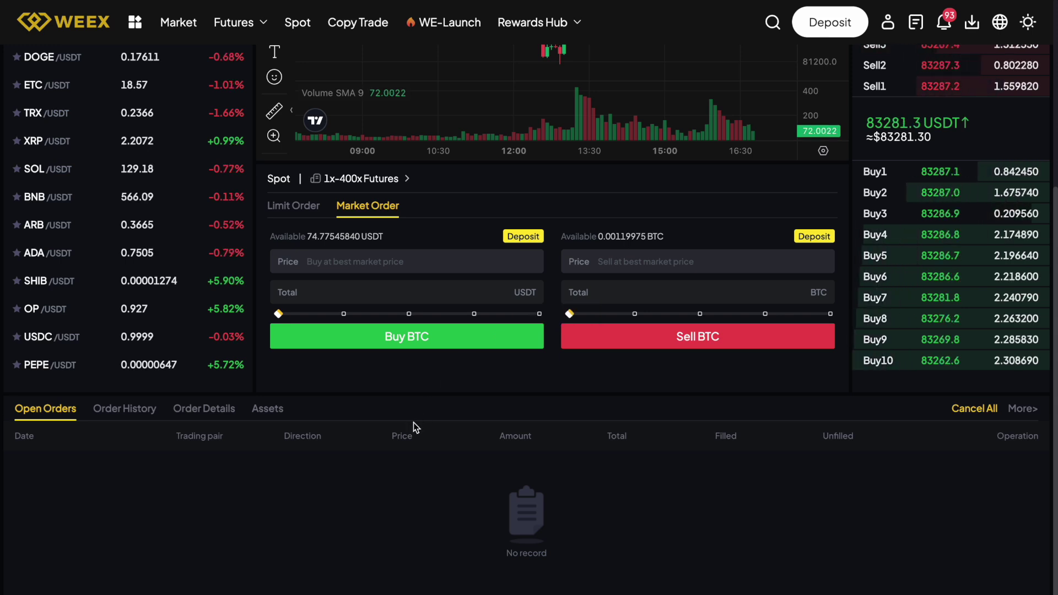
Review Order History and Order Details, showing the 0.001200 BTC buy at 83271.8 and its fees
{"action": "left_click", "coordinate": [144, 411]}
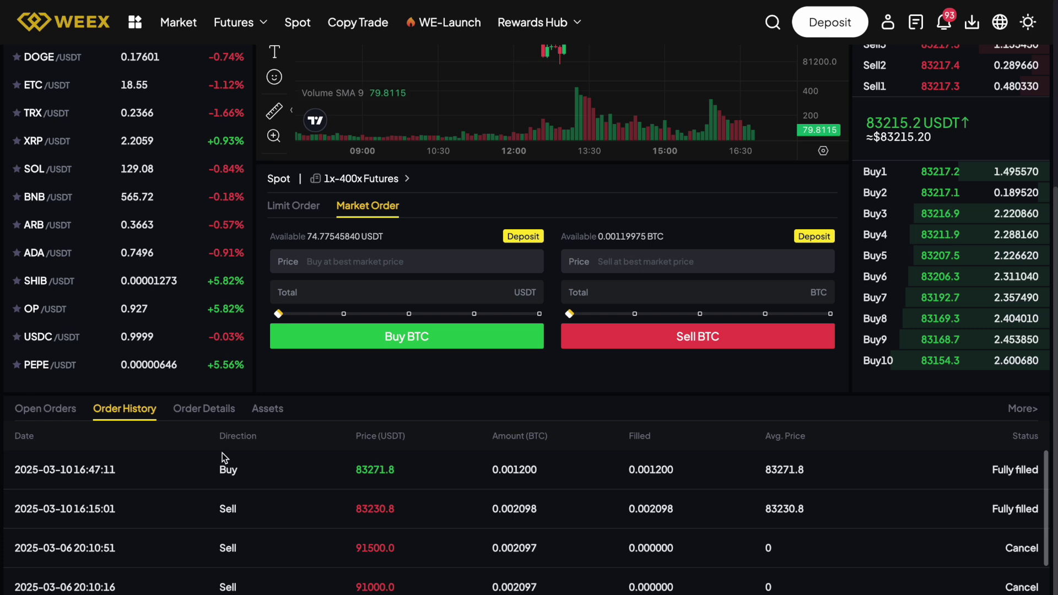
{"action": "left_click", "coordinate": [209, 409]}
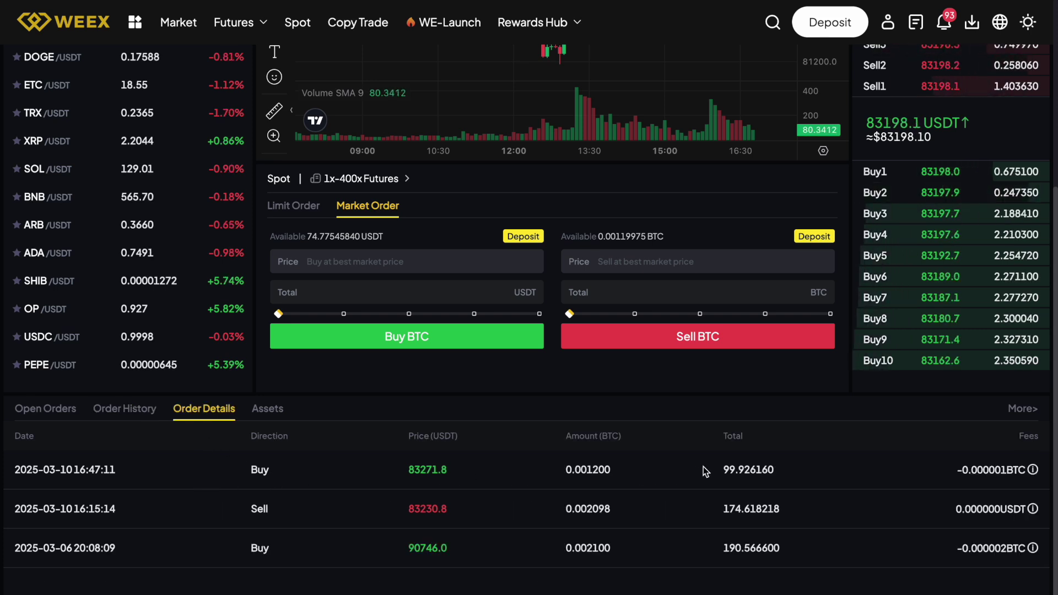
{"action": "mouse_move", "coordinate": [1034, 471]}
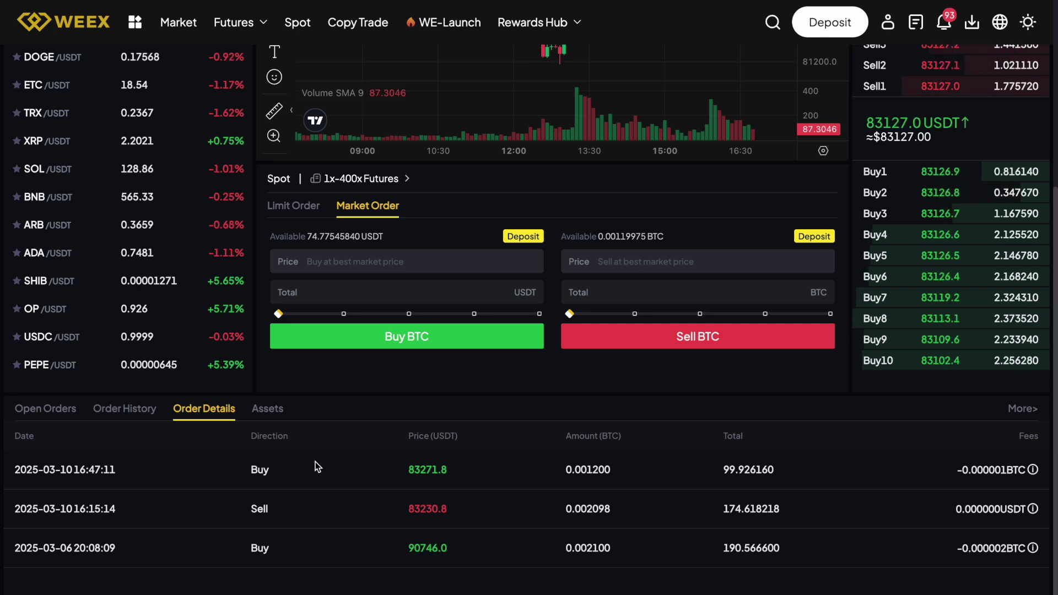
{"action": "left_click", "coordinate": [887, 25]}
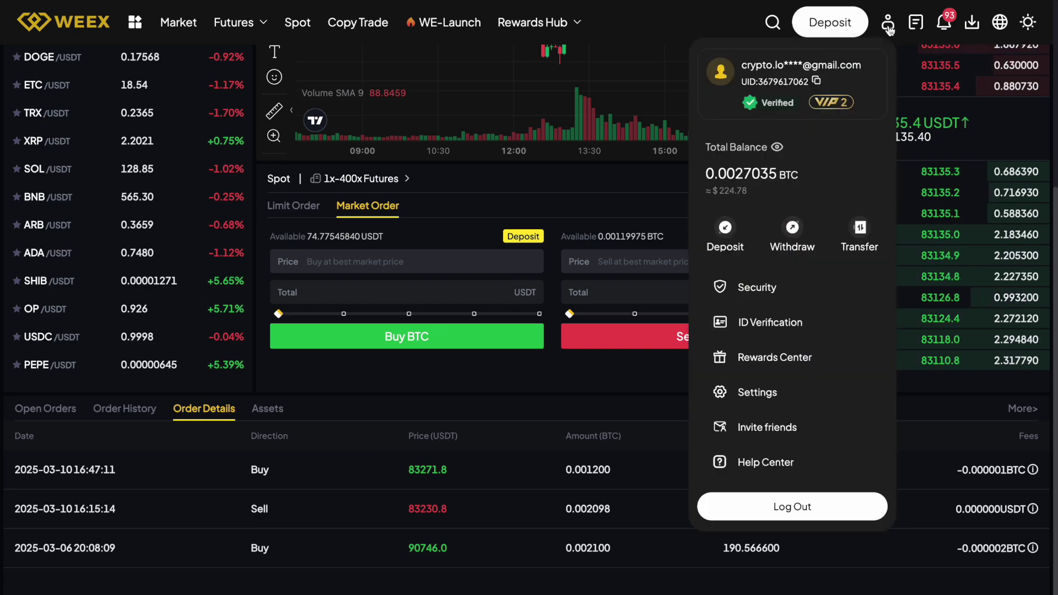
{"action": "left_click", "coordinate": [744, 182]}
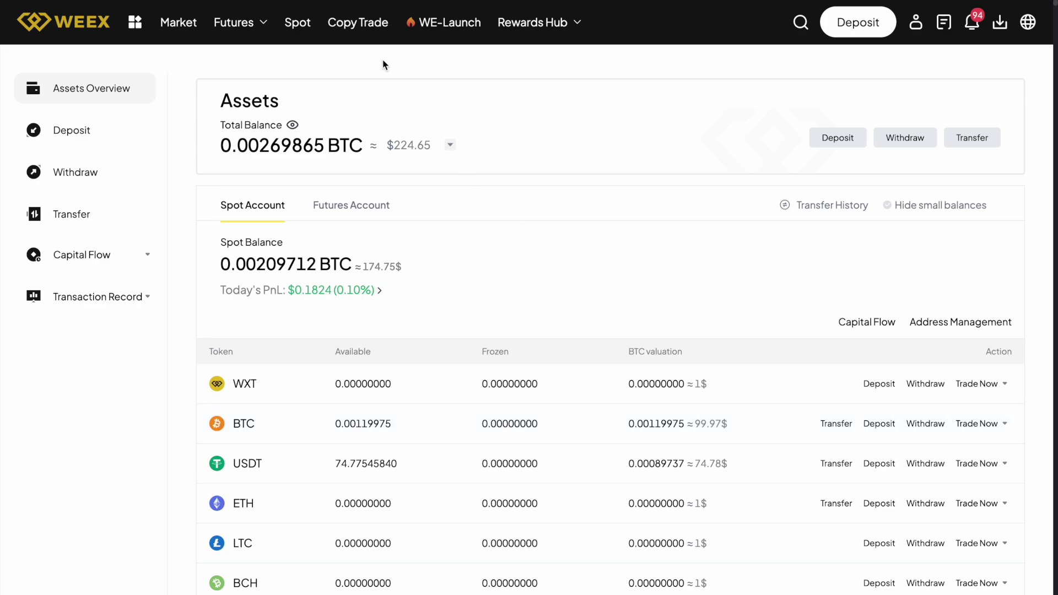
{"action": "left_click", "coordinate": [301, 33]}
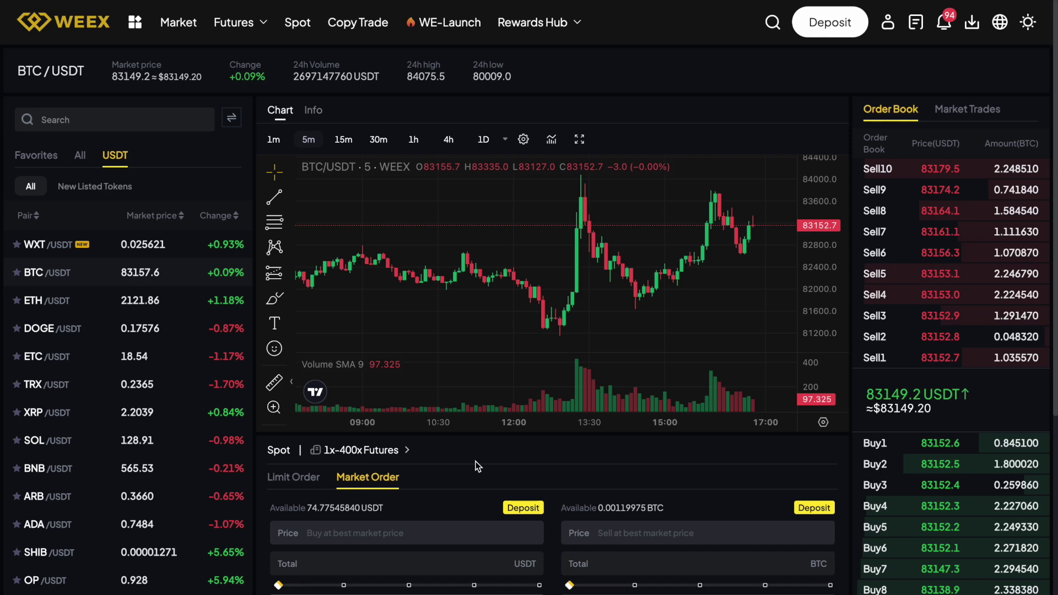
Place a limit sell of all 0.001199 BTC at 83300 USDT
{"action": "scroll", "coordinate": [478, 467], "scroll_direction": "down", "scroll_amount": 4}
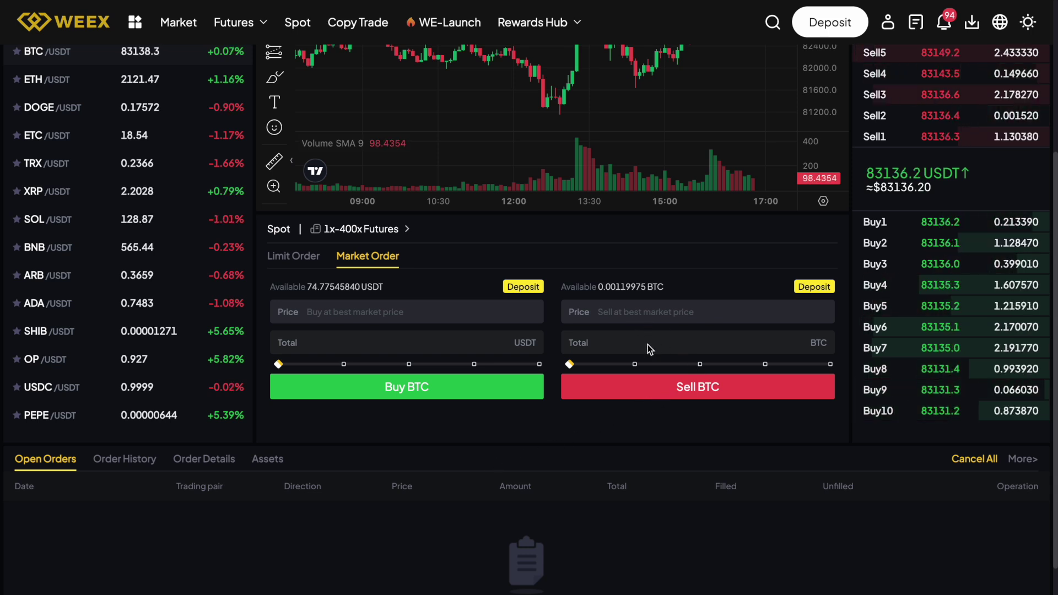
{"action": "left_click", "coordinate": [295, 265]}
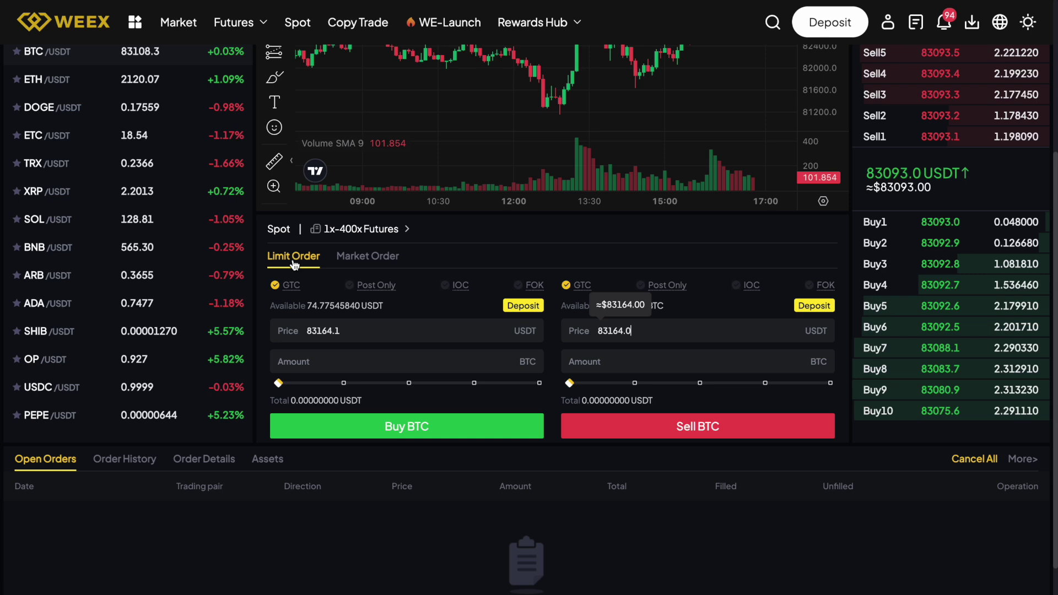
{"action": "left_click", "coordinate": [663, 329]}
{"action": "key", "text": "BackSpace"}
{"action": "key", "text": "BackSpace"}
{"action": "key", "text": "BackSpace"}
{"action": "key", "text": "BackSpace"}
{"action": "key", "text": "BackSpace"}
{"action": "type", "text": "3300"}
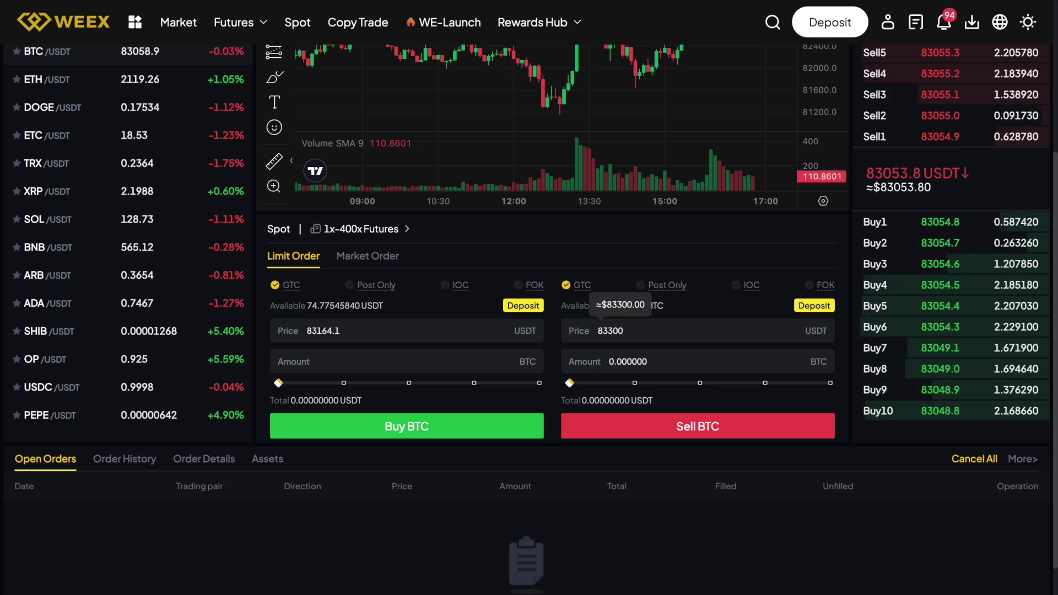
{"action": "left_click_drag", "start_coordinate": [572, 382], "coordinate": [844, 380]}
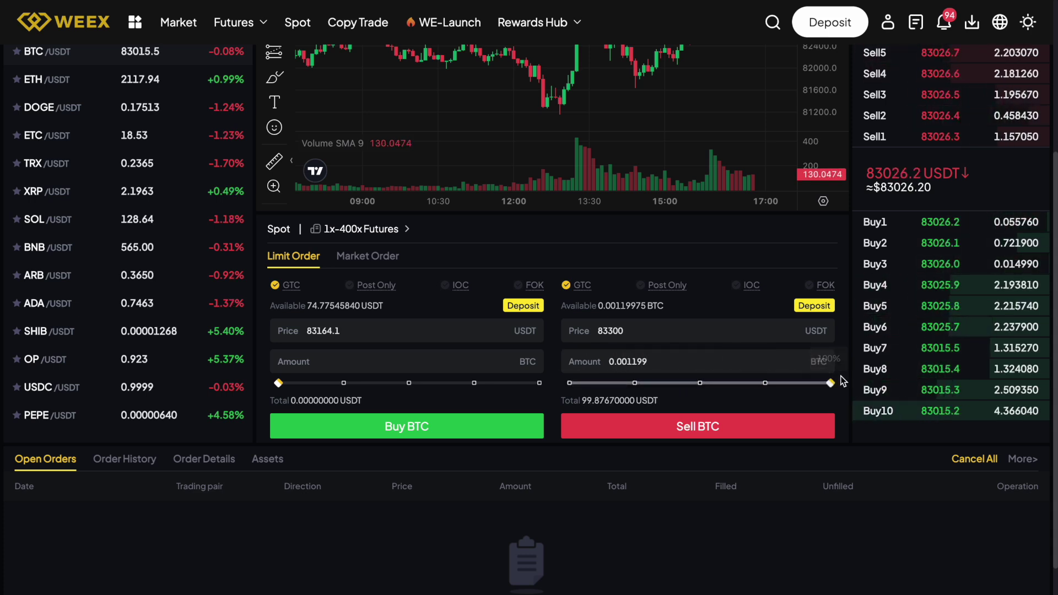
{"action": "left_click", "coordinate": [780, 425]}
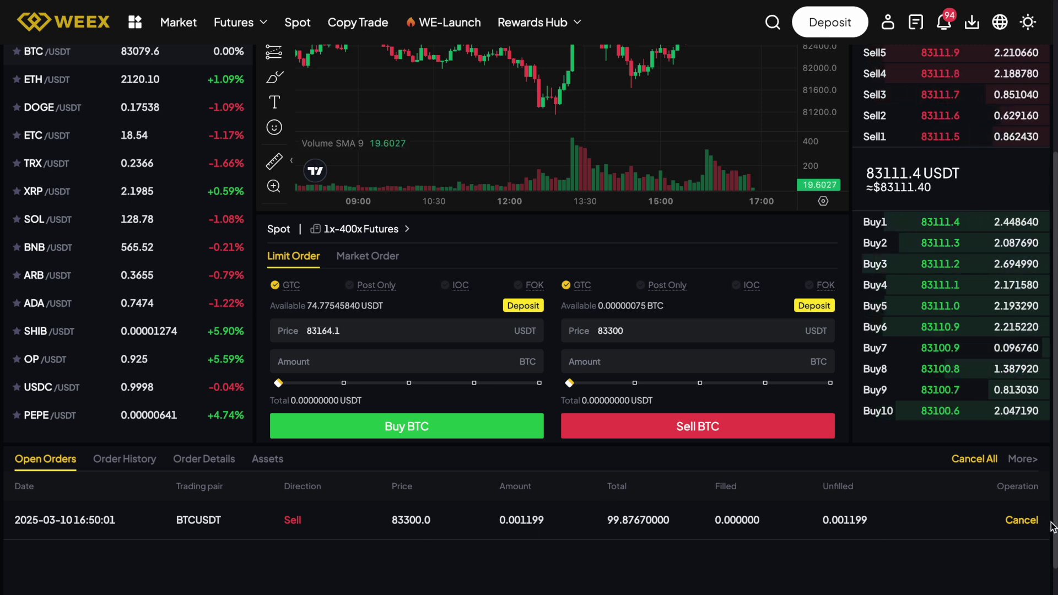
Cancel the 83300 sell, resell all 0.001199 BTC at 83295, and check order history
{"action": "left_click", "coordinate": [1022, 521]}
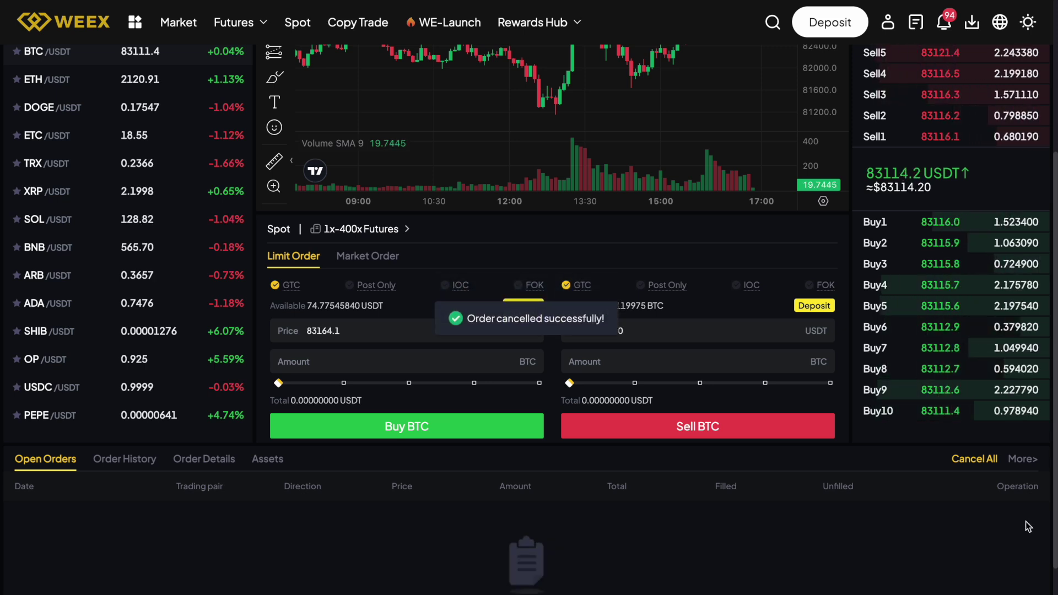
{"action": "left_click", "coordinate": [662, 330]}
{"action": "type", "text": "833"}
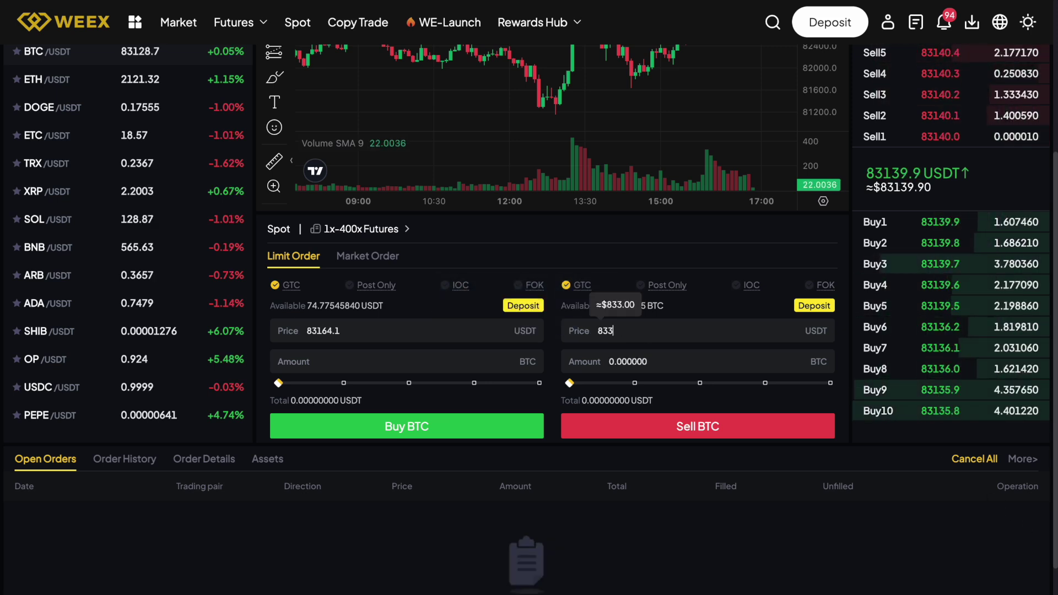
{"action": "key", "text": "BackSpace"}
{"action": "type", "text": "29"}
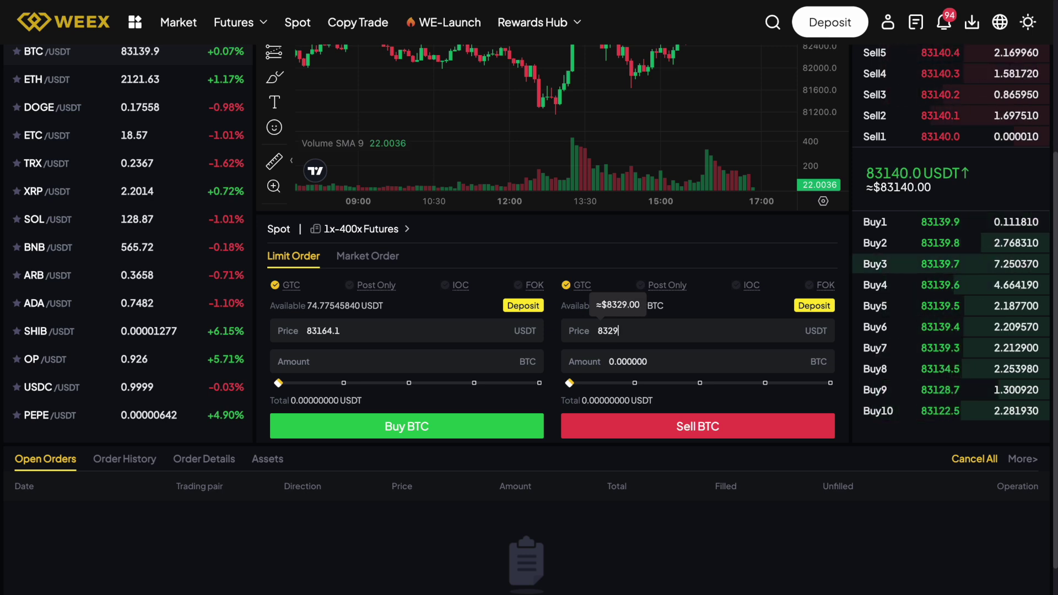
{"action": "type", "text": "5"}
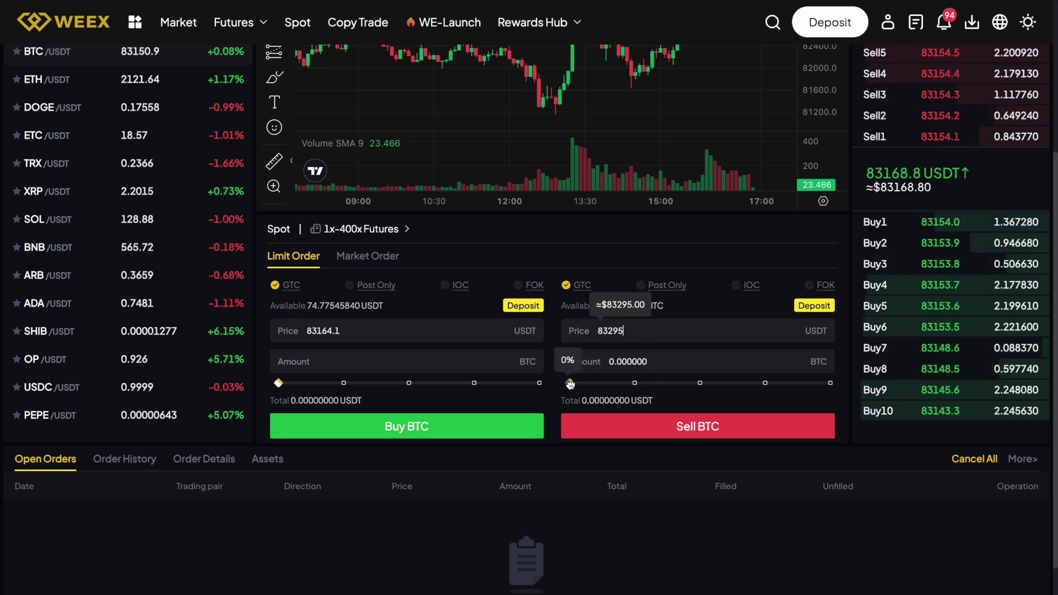
{"action": "left_click_drag", "start_coordinate": [570, 384], "coordinate": [831, 383]}
{"action": "left_click", "coordinate": [782, 434]}
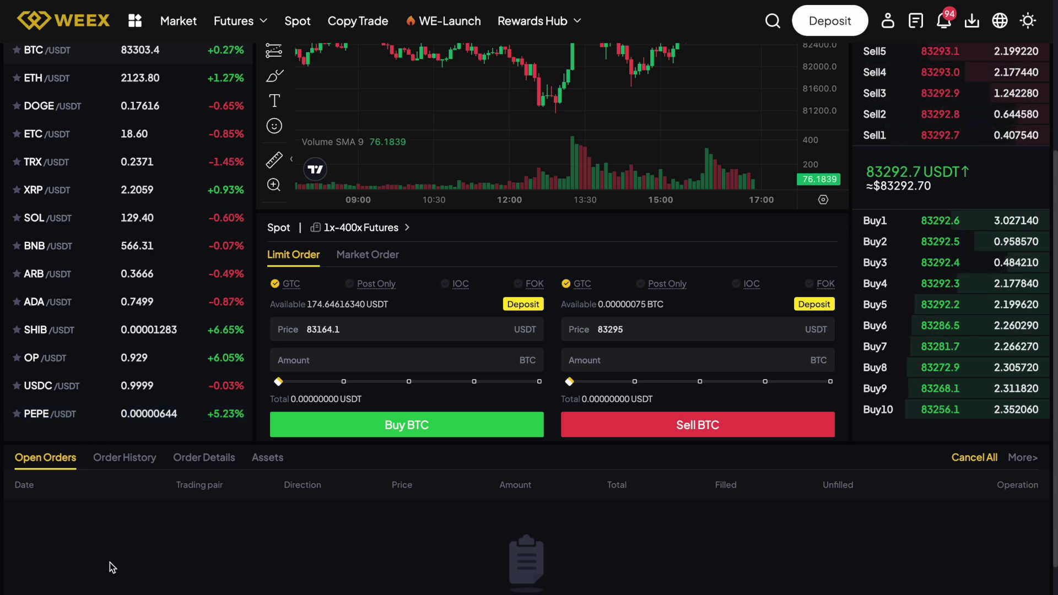
{"action": "left_click", "coordinate": [115, 459]}
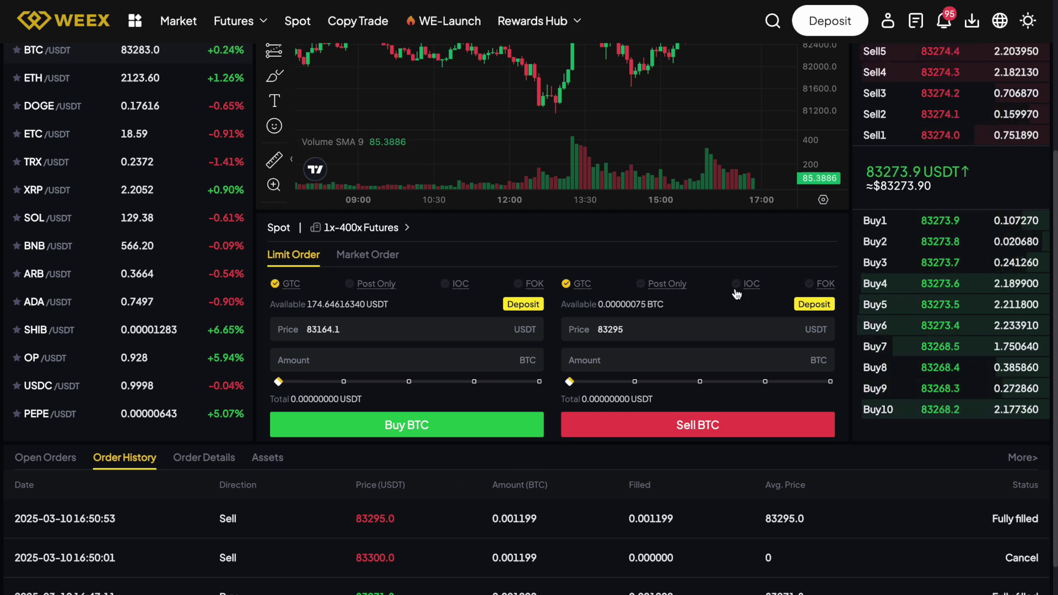
{"action": "left_click", "coordinate": [887, 22]}
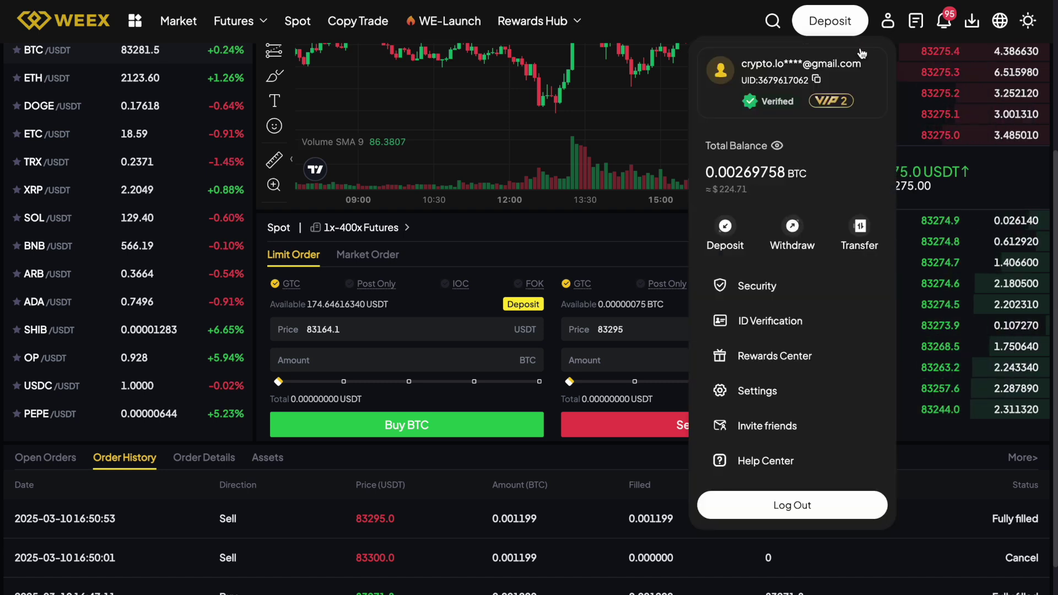
Start a withdrawal with USDT as the coin
{"action": "left_click", "coordinate": [792, 227]}
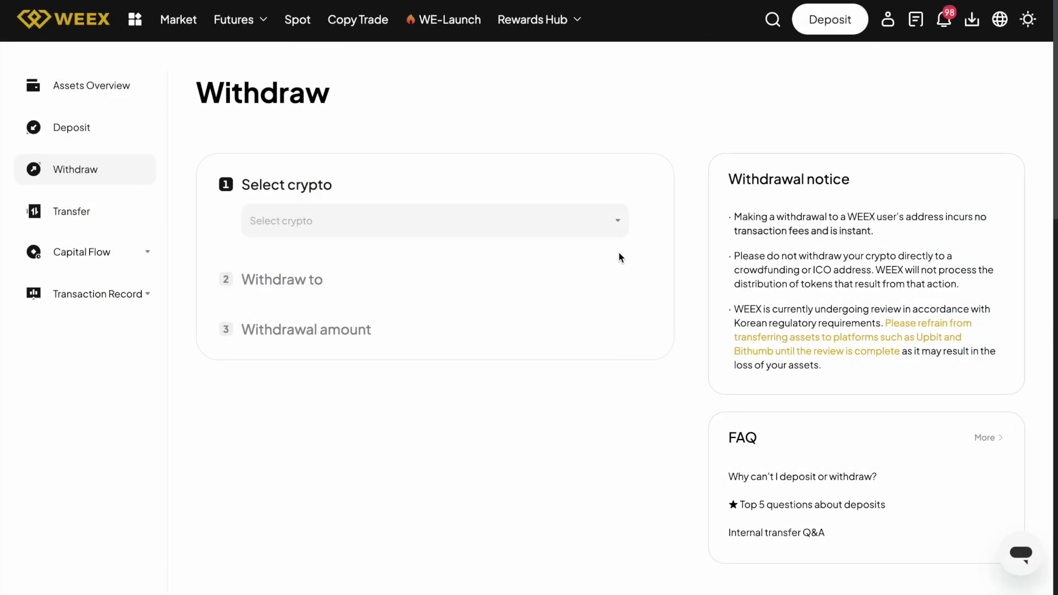
{"action": "left_click", "coordinate": [618, 224]}
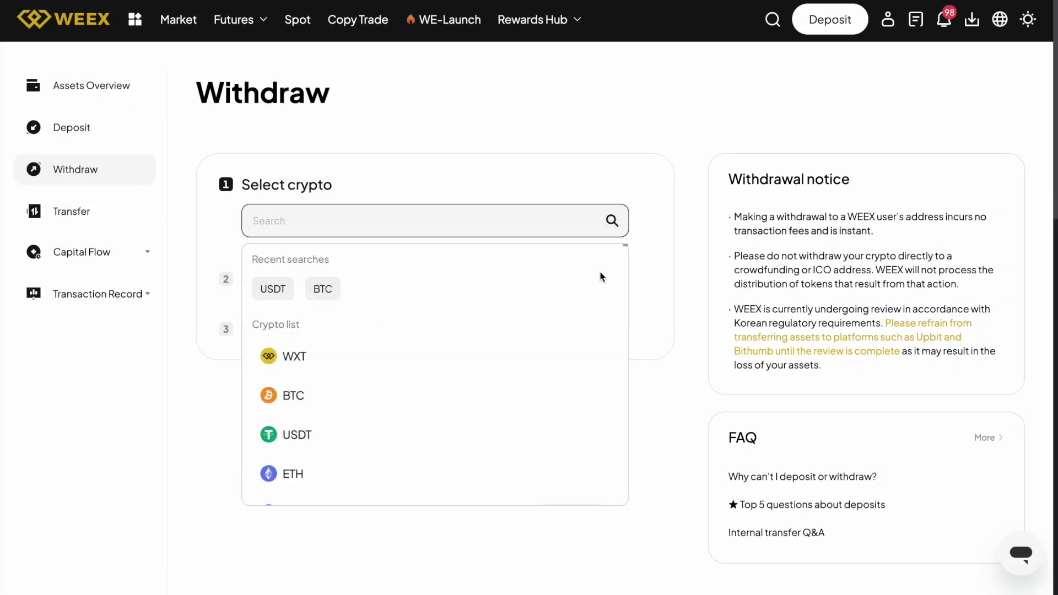
{"action": "left_click", "coordinate": [532, 429]}
{"action": "scroll", "coordinate": [523, 446], "scroll_direction": "down", "scroll_amount": 3}
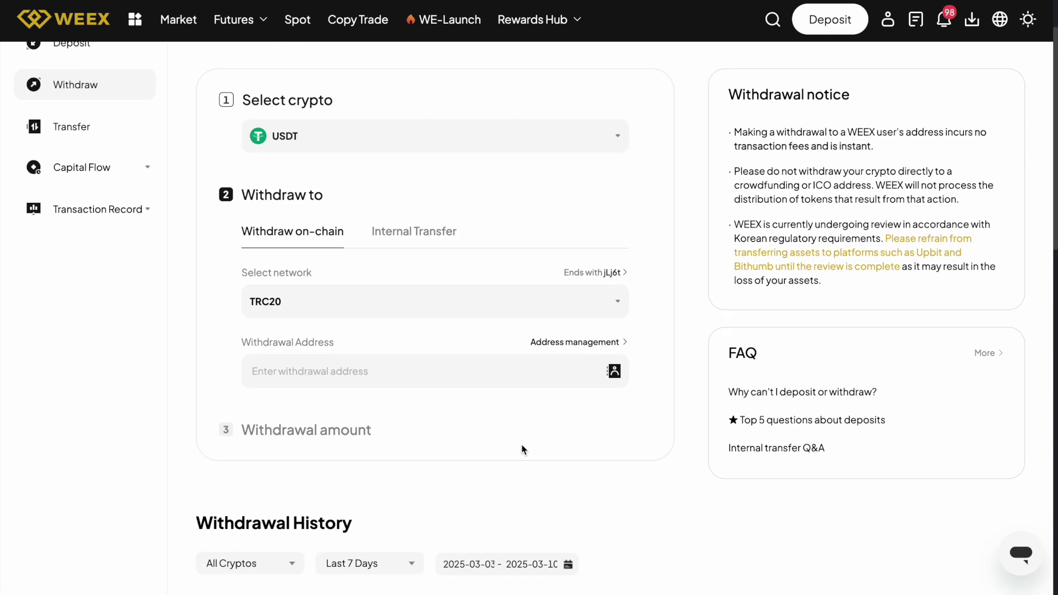
Choose POLYGON(MATIC) as the USDT withdrawal network
{"action": "left_click", "coordinate": [501, 213]}
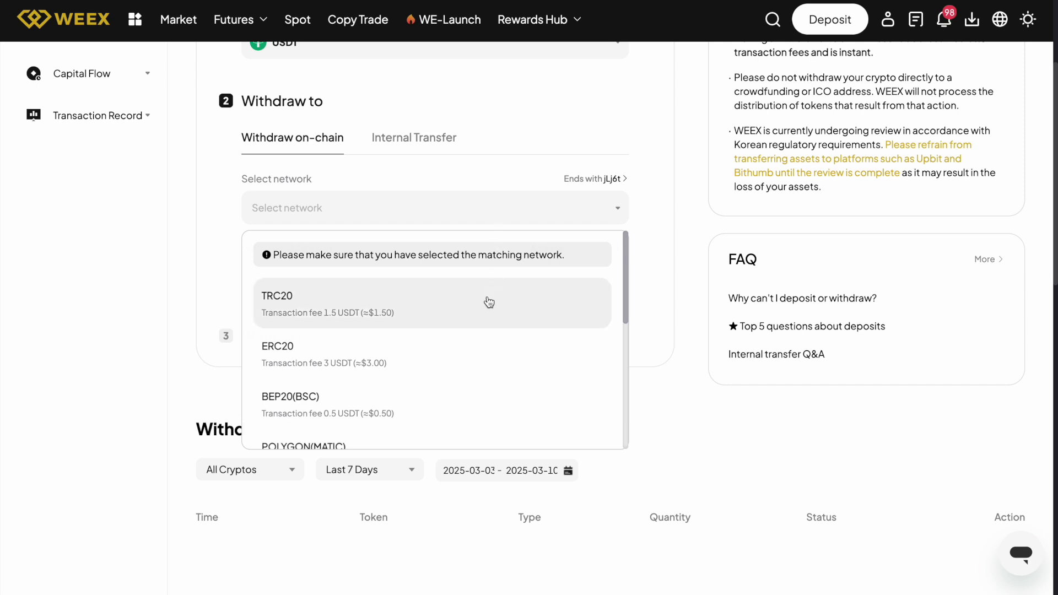
{"action": "scroll", "coordinate": [481, 354], "scroll_direction": "down", "scroll_amount": 3}
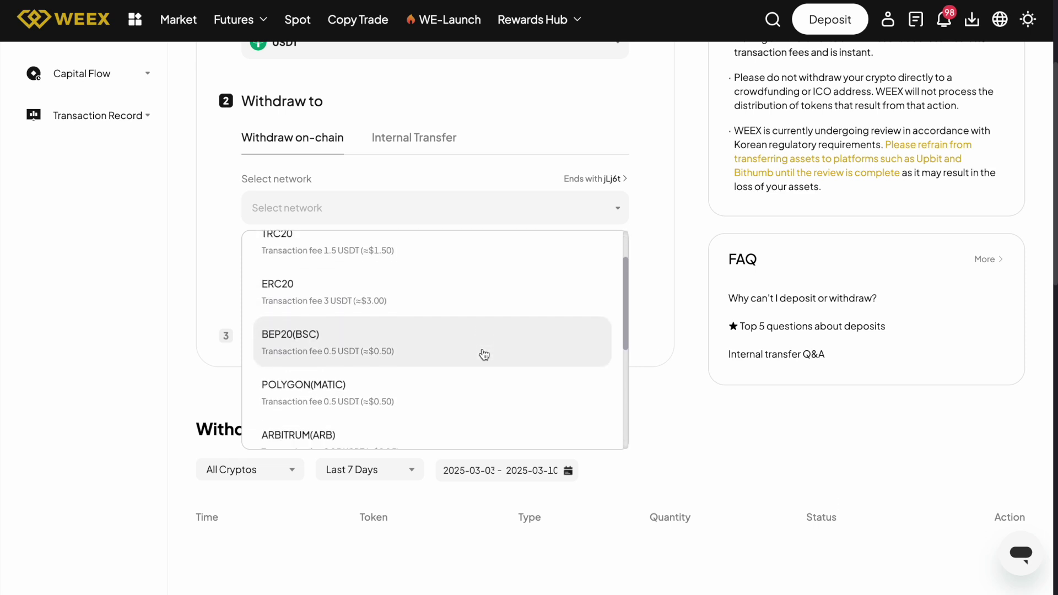
{"action": "scroll", "coordinate": [484, 355], "scroll_direction": "down", "scroll_amount": 1}
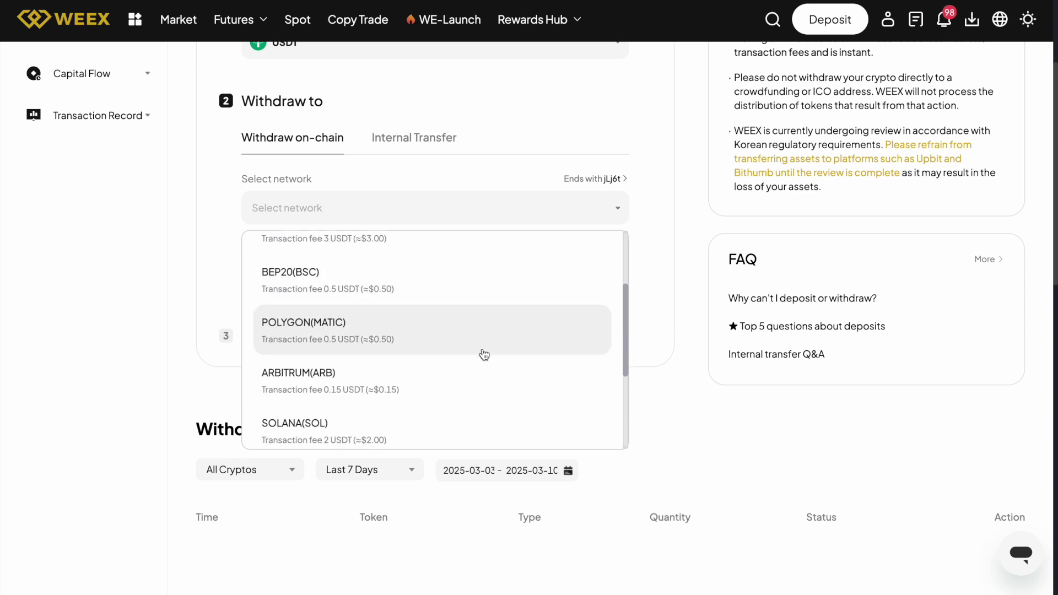
{"action": "scroll", "coordinate": [484, 355], "scroll_direction": "down", "scroll_amount": 5}
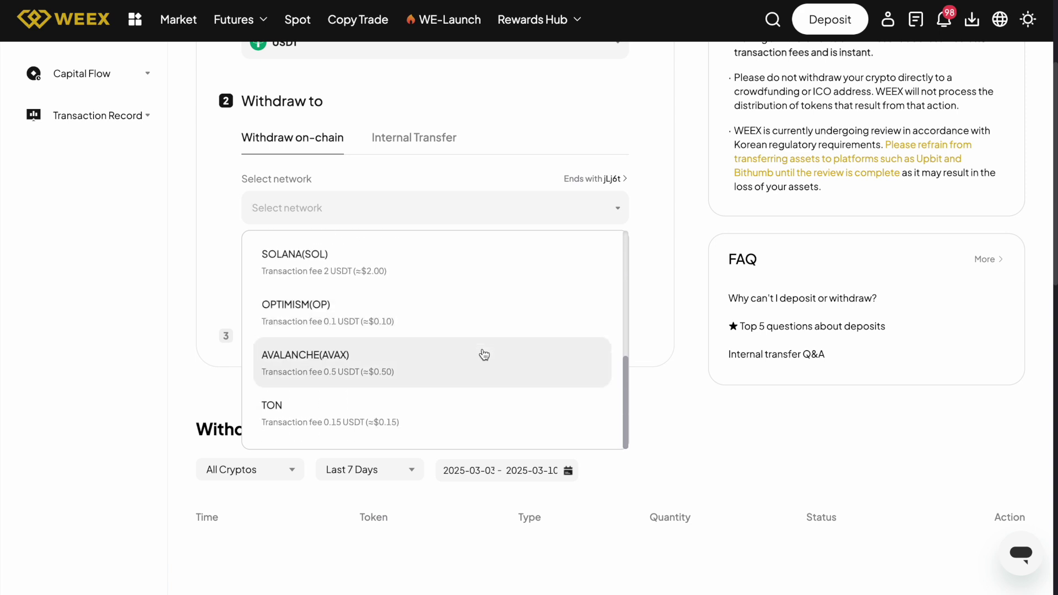
{"action": "scroll", "coordinate": [482, 356], "scroll_direction": "up", "scroll_amount": 5}
{"action": "left_click", "coordinate": [463, 335]}
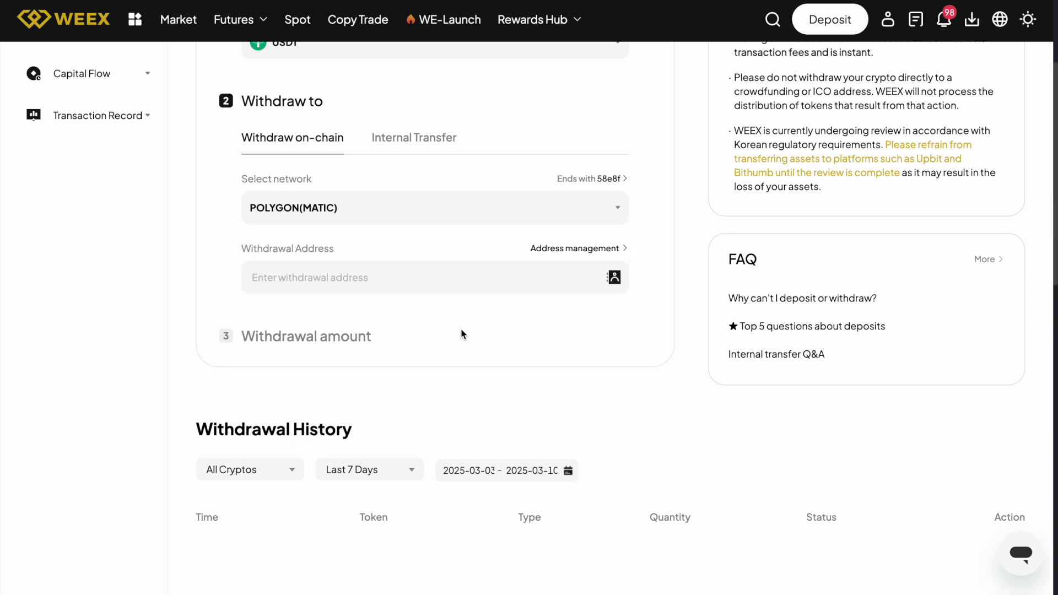
Paste the destination wallet address and set the amount to the full available balance
{"action": "left_click", "coordinate": [439, 279]}
{"action": "type", "text": "0xf62C26AC46D725500161d6ED2b57E80daf0CC1AF"}
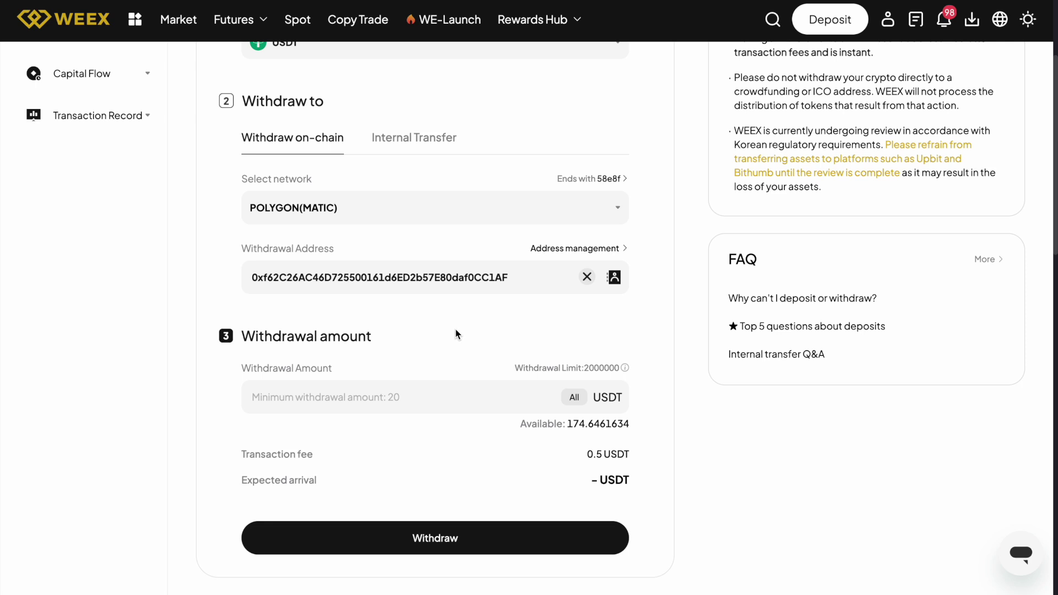
{"action": "scroll", "coordinate": [456, 334], "scroll_direction": "down", "scroll_amount": 1}
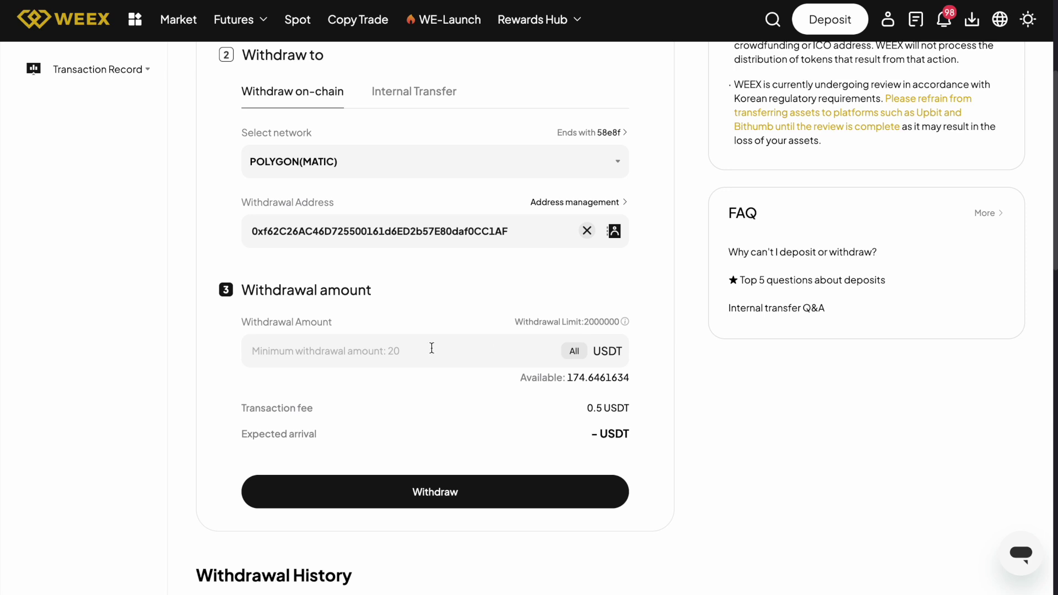
{"action": "left_click", "coordinate": [567, 354]}
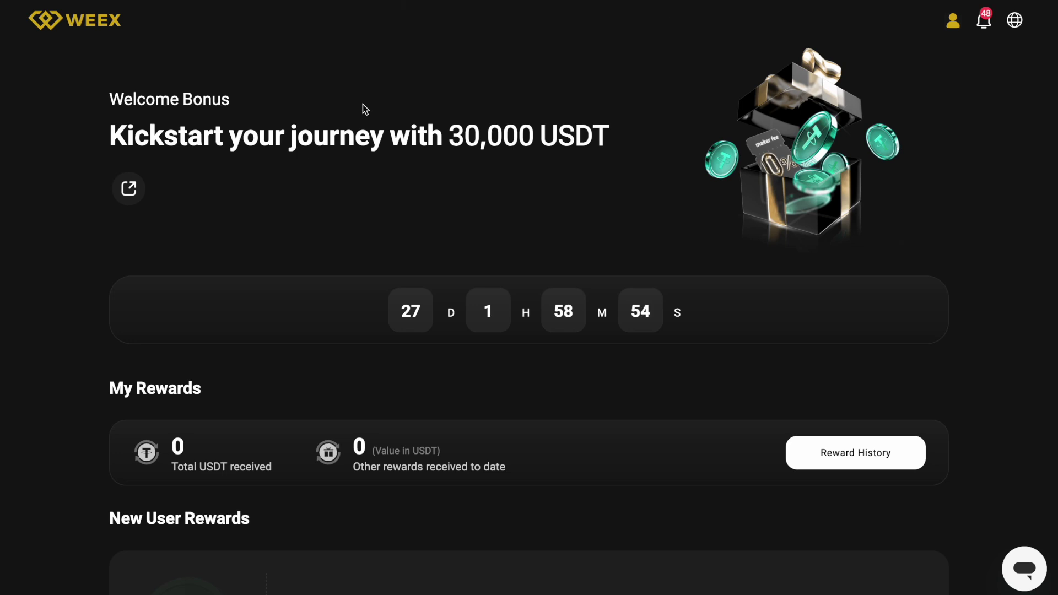
{"action": "scroll", "coordinate": [362, 104], "scroll_direction": "down", "scroll_amount": 4}
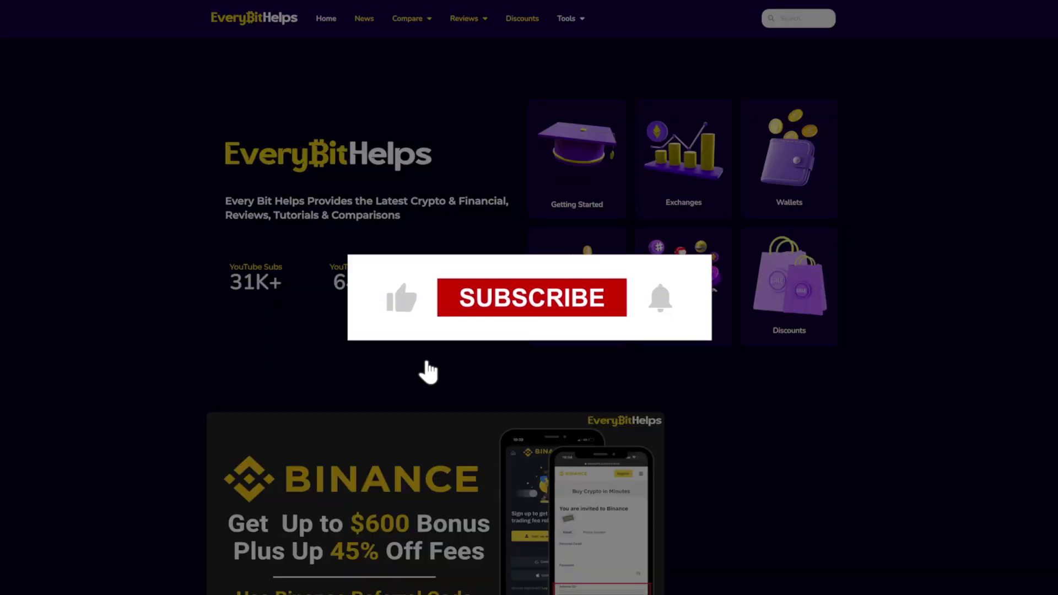